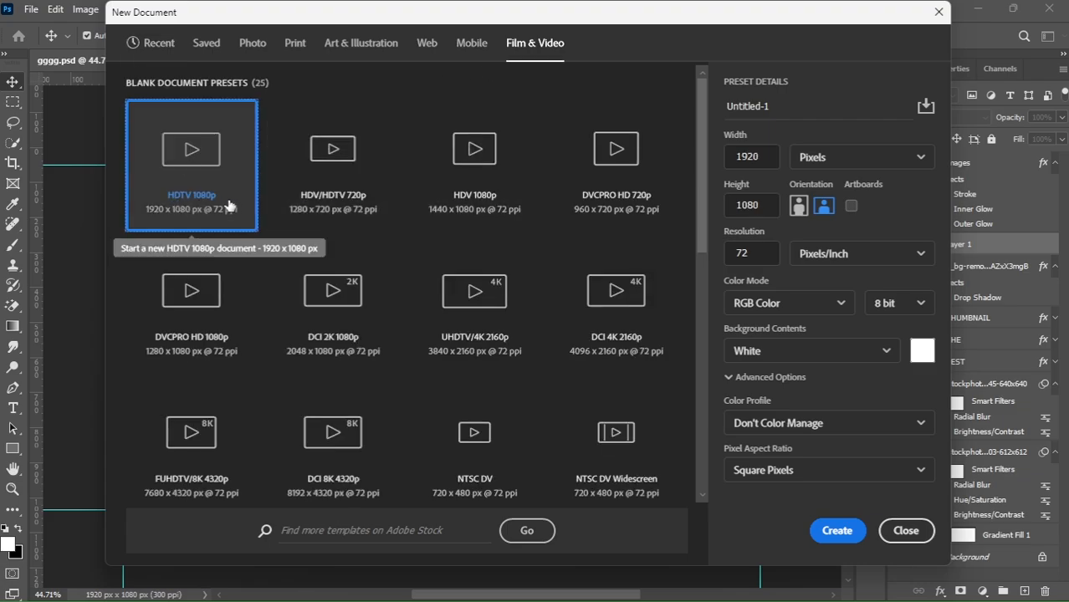
# Create a new 1920 x 1080 px document from the HDTV 1080p preset.
pyautogui.click(833, 528)
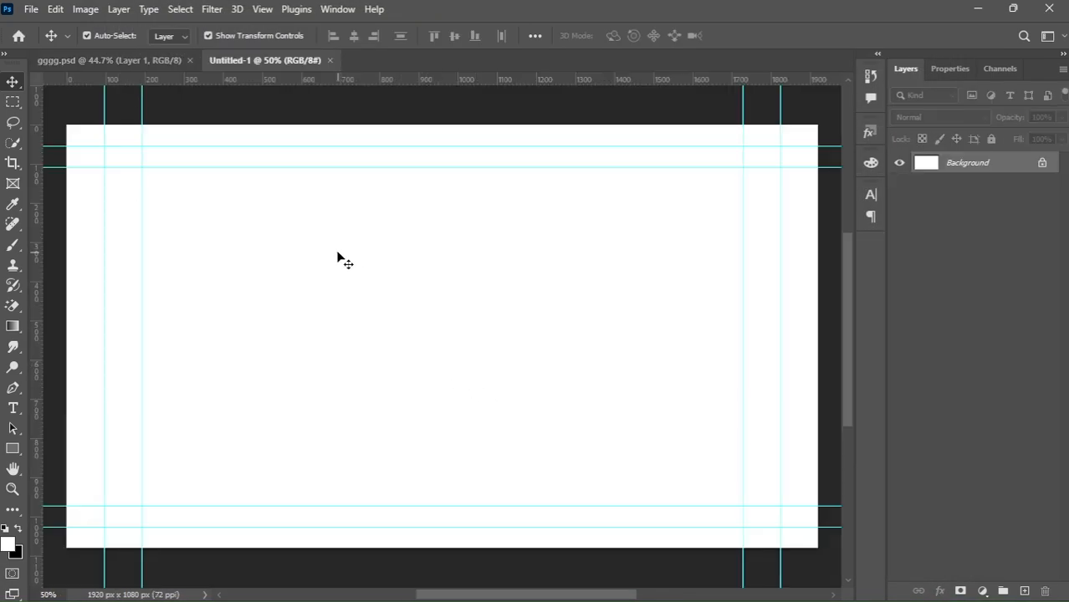
pyautogui.moveTo(604, 582)
pyautogui.click(592, 535)
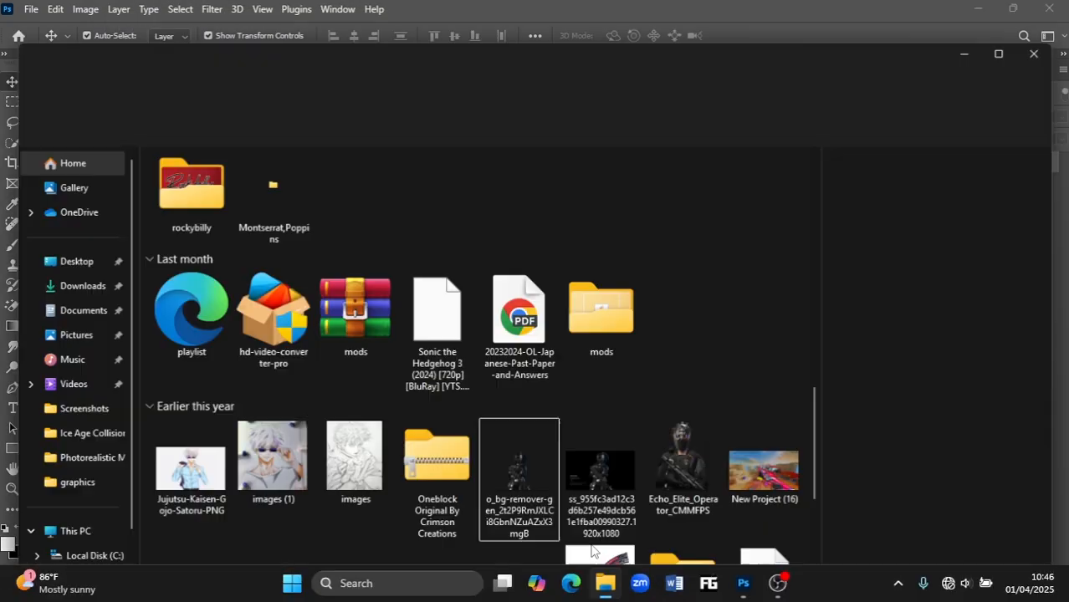
pyautogui.scroll(10, 551, 339)
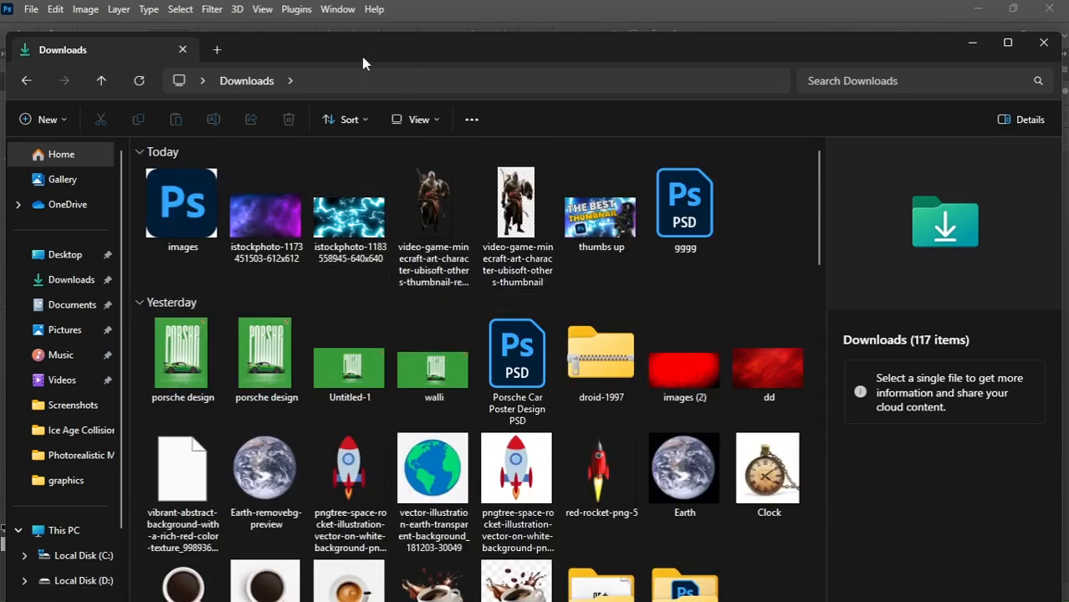
pyautogui.moveTo(363, 63); pyautogui.dragTo(781, 76)
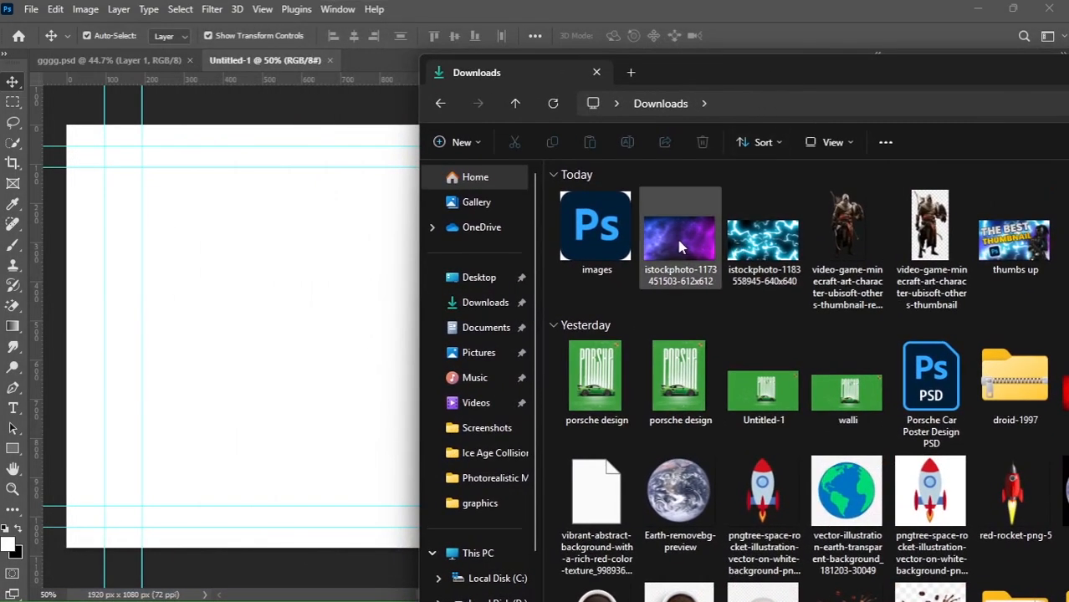
pyautogui.moveTo(679, 238); pyautogui.dragTo(360, 274)
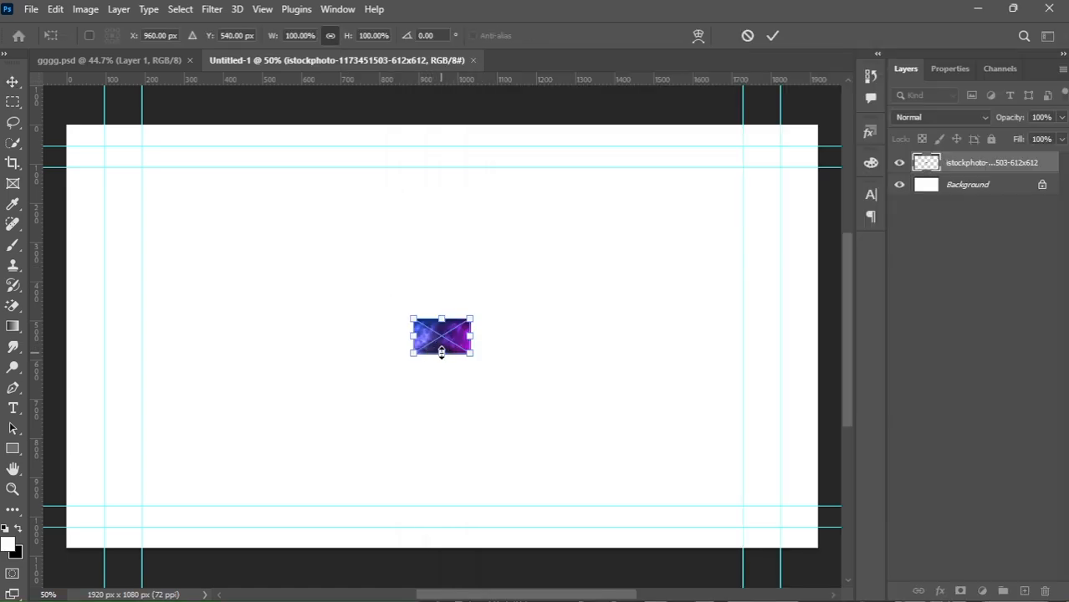
# Scale and position the galaxy image so it covers the whole canvas, then commit the transform.
pyautogui.moveTo(441, 352); pyautogui.dragTo(435, 547)
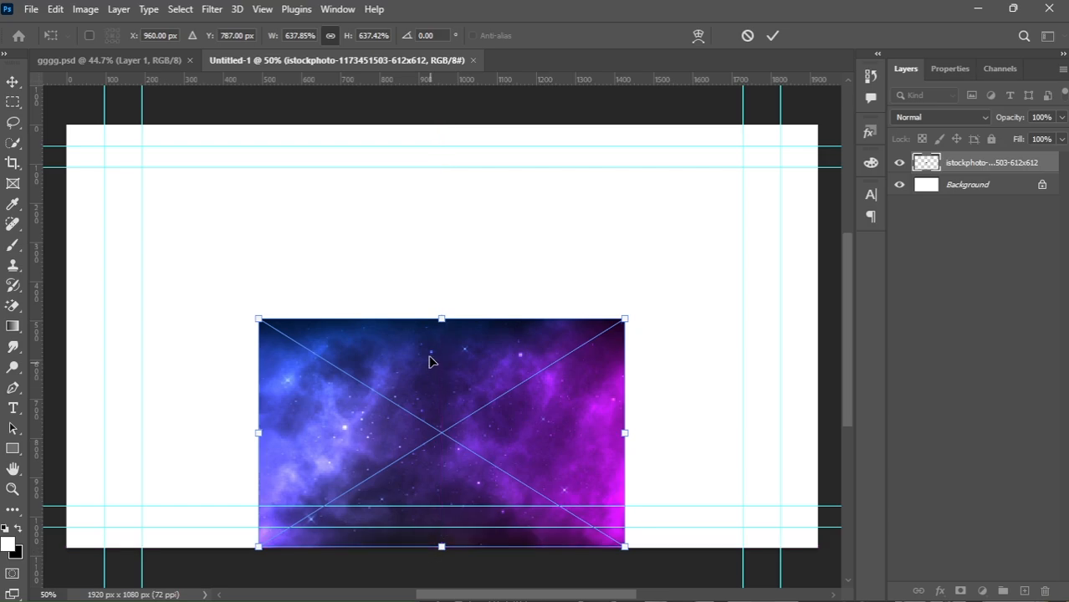
pyautogui.moveTo(441, 318); pyautogui.dragTo(465, 75)
pyautogui.scroll(-1, 605, 311)
pyautogui.moveTo(585, 288)
pyautogui.mouseDown()
pyautogui.moveTo(595, 294)
pyautogui.moveTo(581, 298)
pyautogui.mouseUp()
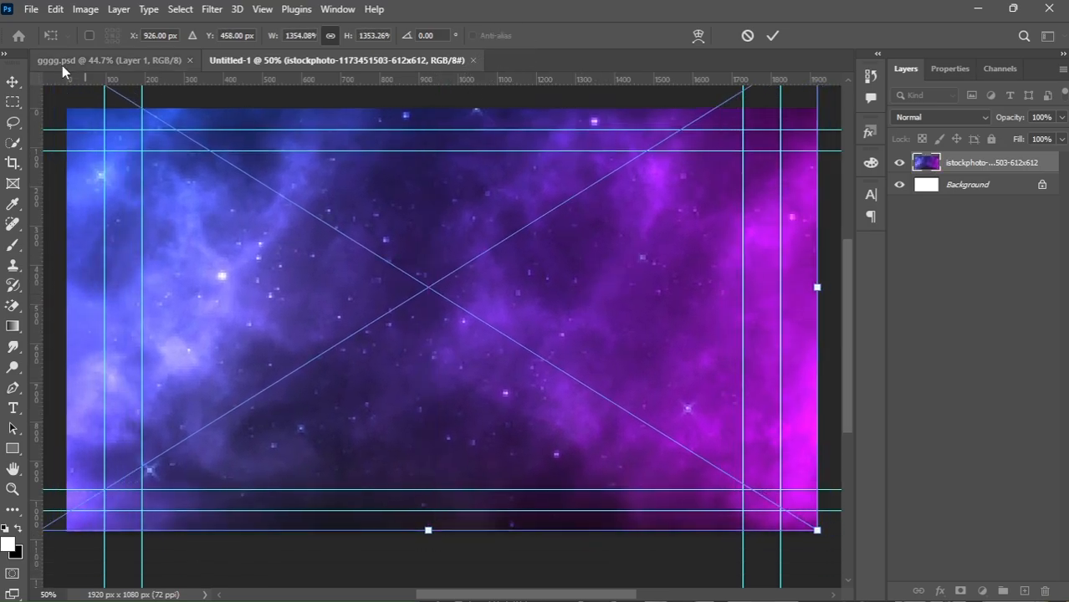
pyautogui.click(11, 81)
pyautogui.moveTo(408, 261); pyautogui.dragTo(405, 262)
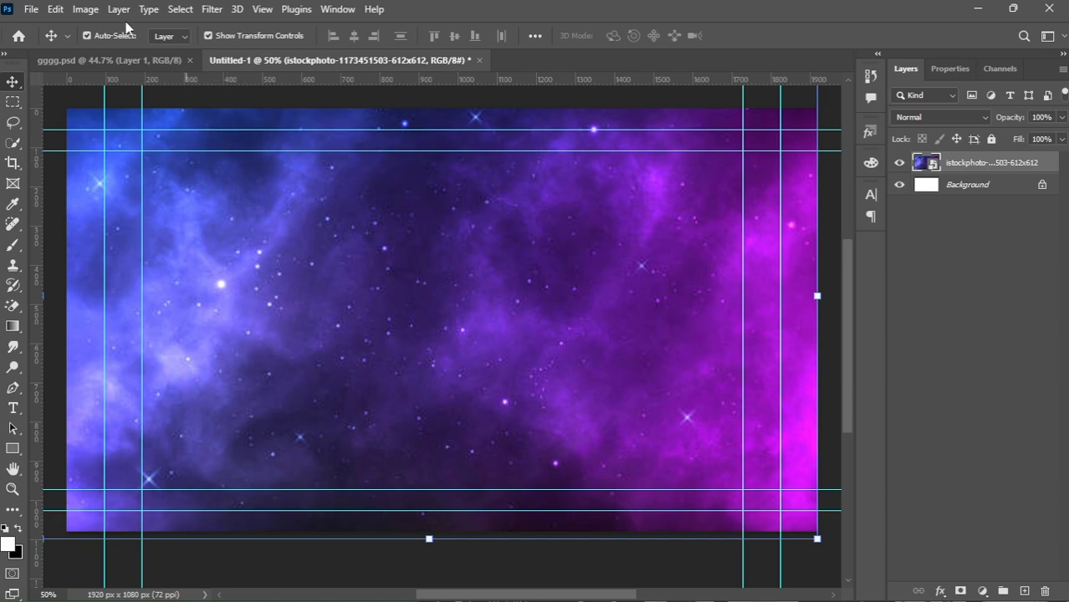
# Apply a Radial Blur filter with the Spin method and Good quality to the galaxy layer.
pyautogui.click(87, 13)
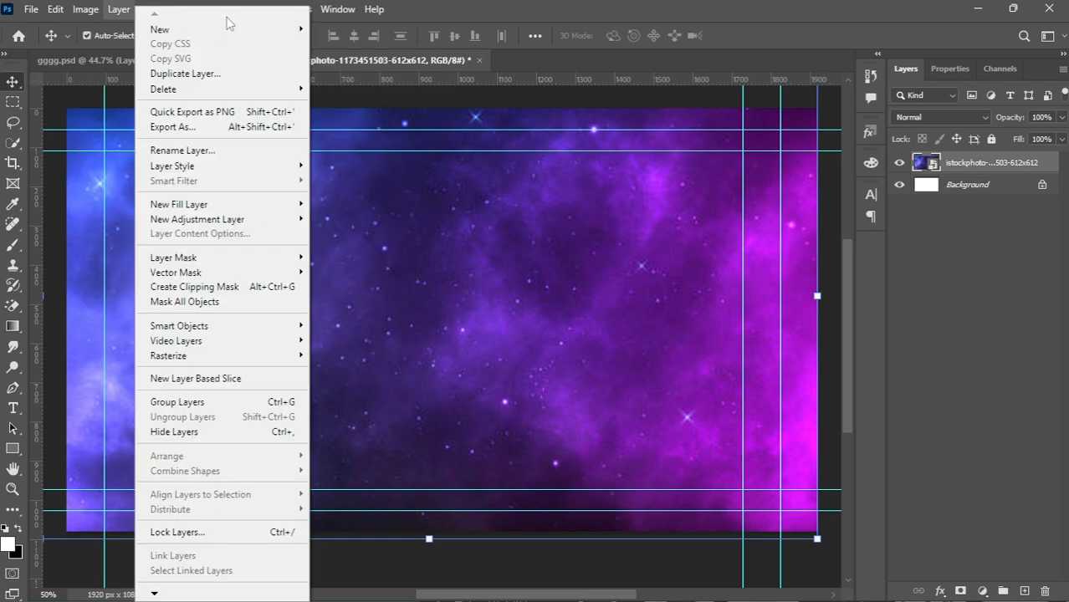
pyautogui.moveTo(210, 7)
pyautogui.moveTo(388, 211)
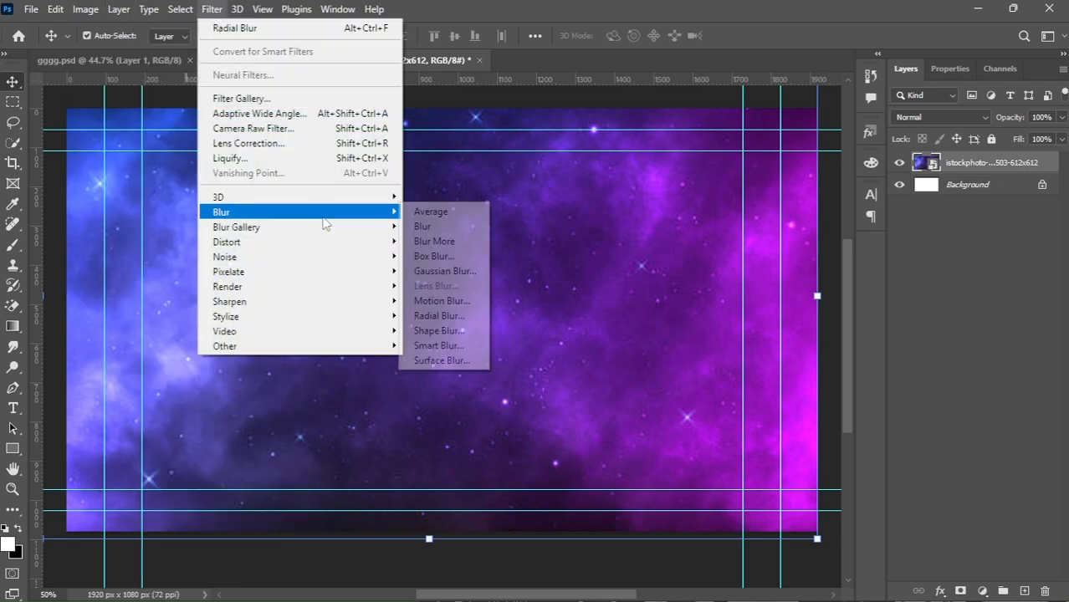
pyautogui.click(439, 316)
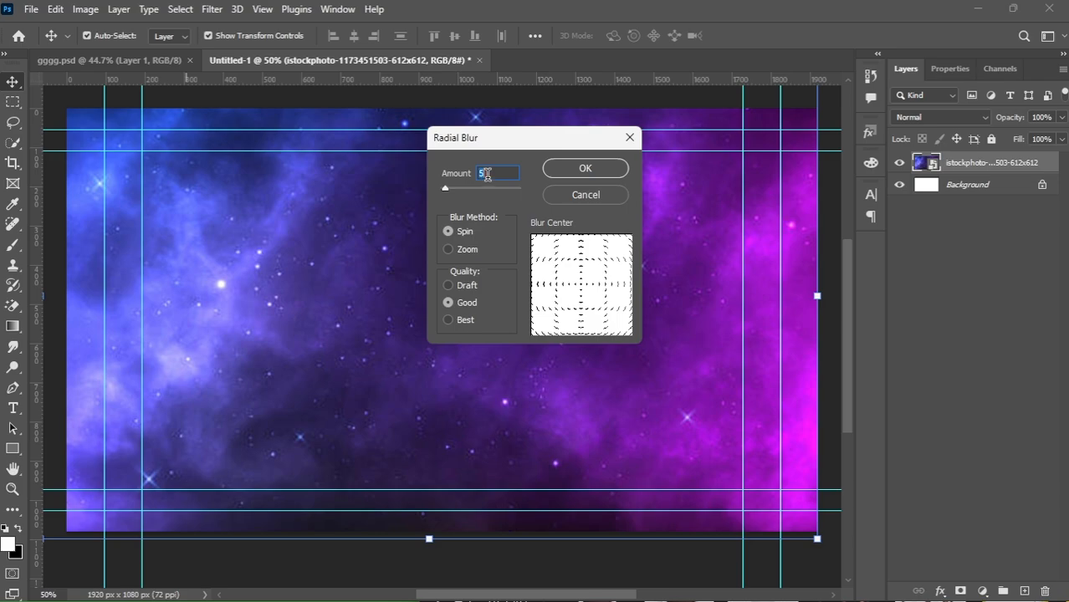
pyautogui.click(565, 169)
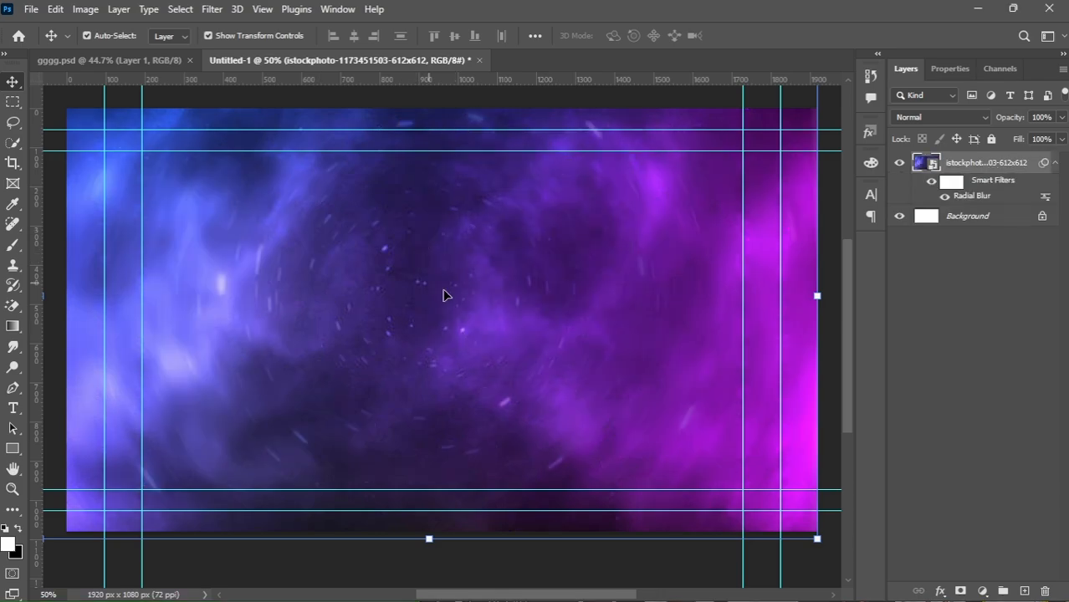
pyautogui.click(604, 595)
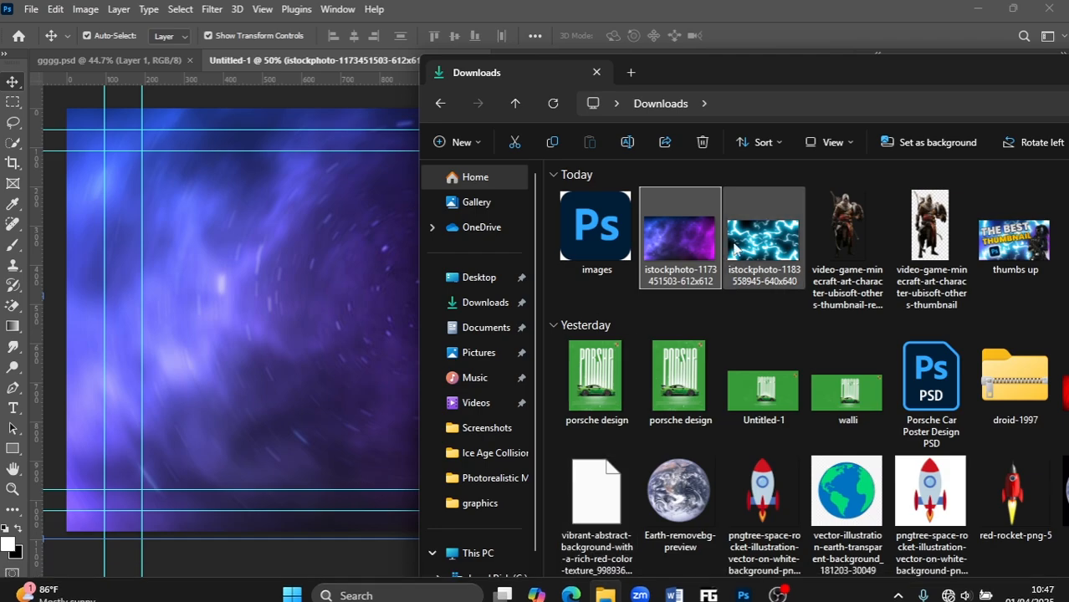
pyautogui.moveTo(734, 249); pyautogui.dragTo(381, 269)
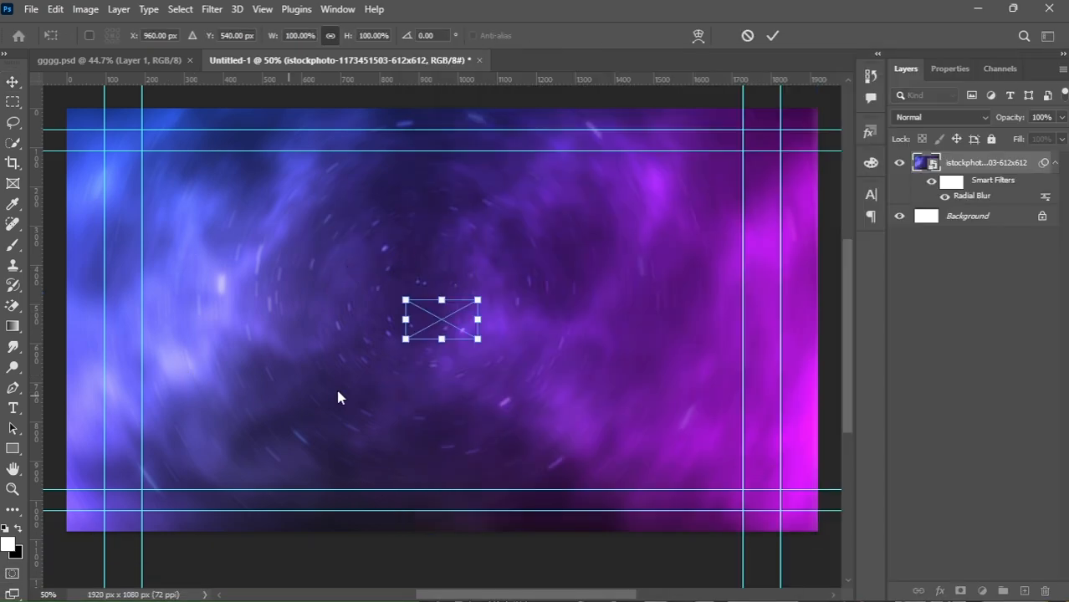
pyautogui.moveTo(441, 341); pyautogui.dragTo(431, 530)
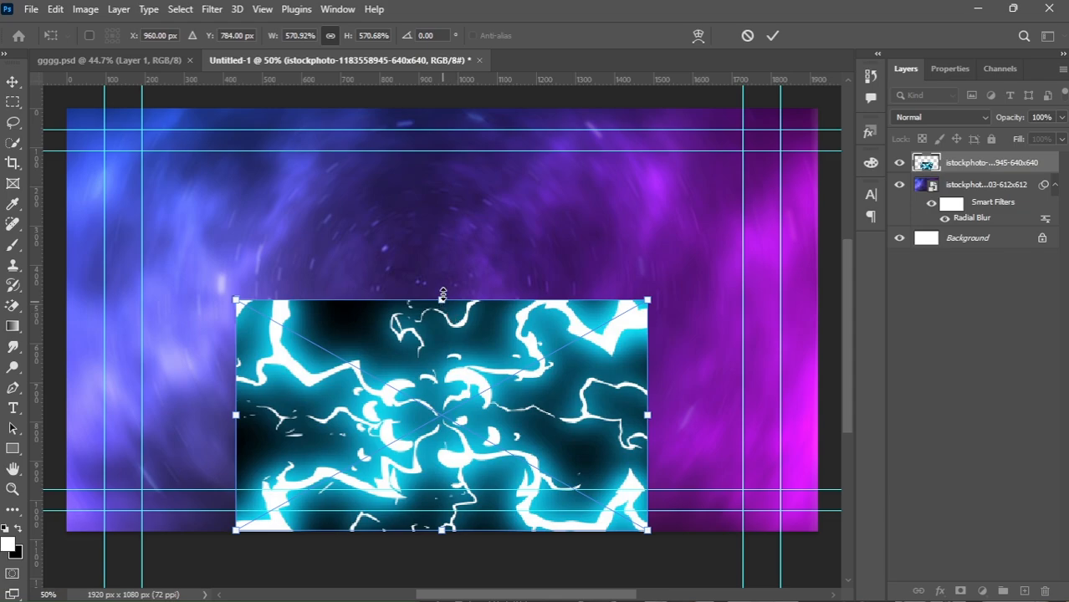
pyautogui.moveTo(443, 295); pyautogui.dragTo(442, 108)
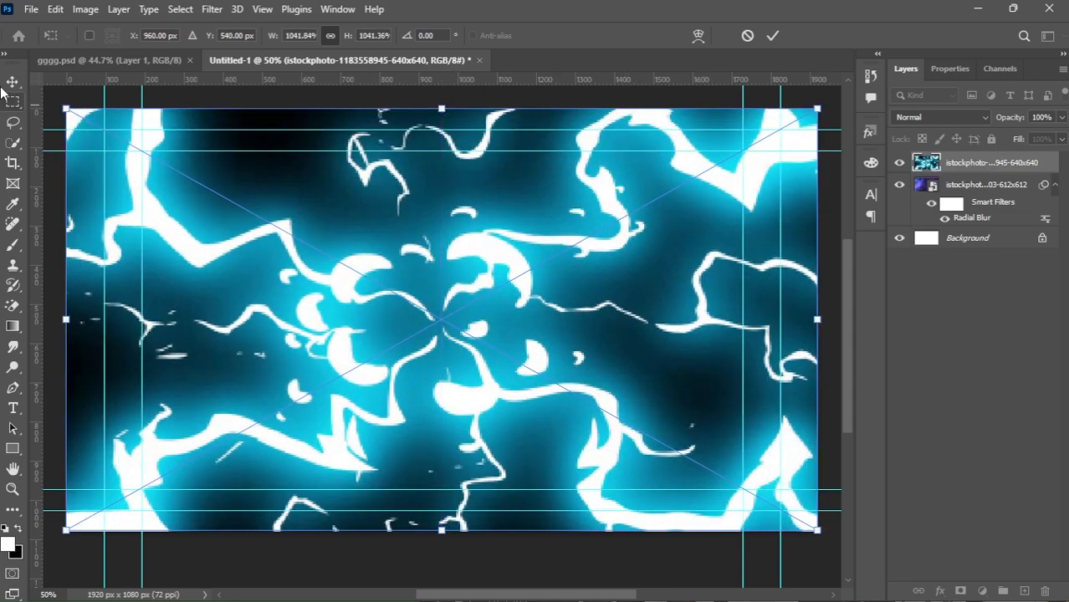
pyautogui.press('Return')
# Set the lightning layer's blend mode to Screen.
pyautogui.click(958, 116)
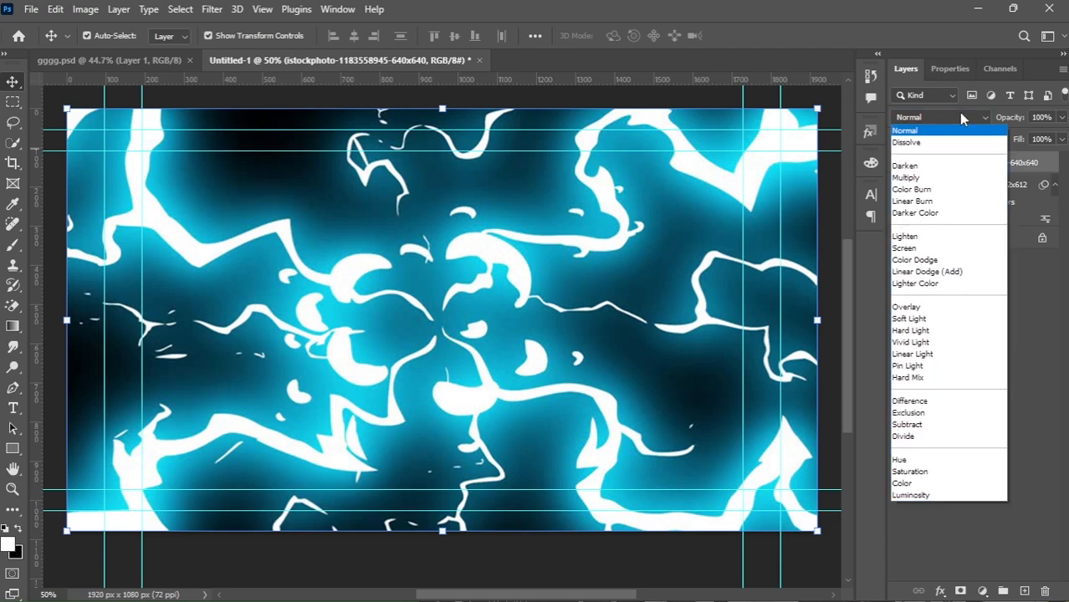
pyautogui.press('Escape')
pyautogui.click(945, 121)
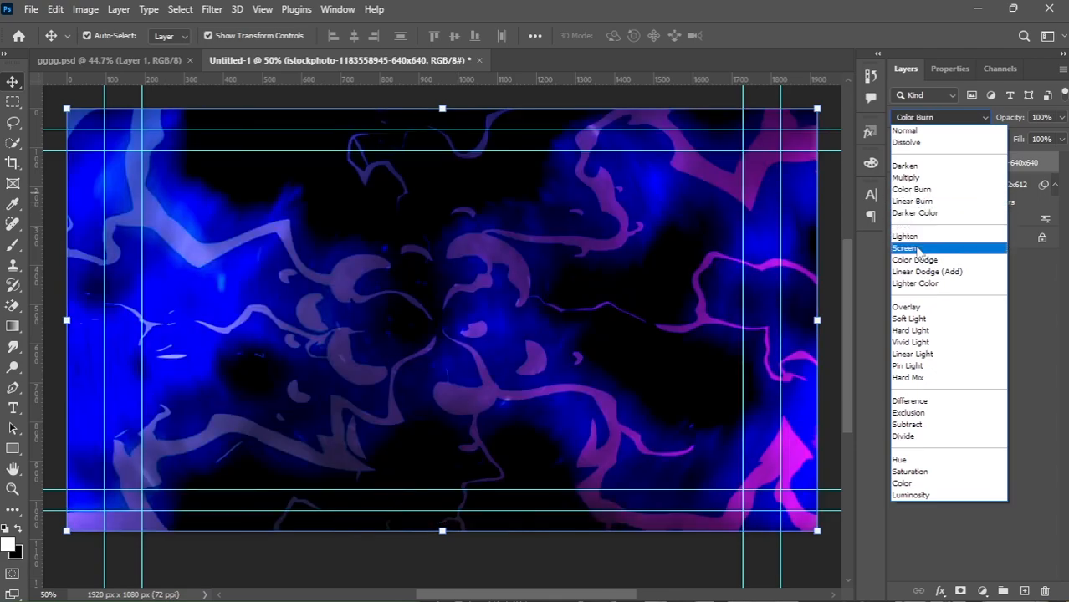
pyautogui.click(917, 249)
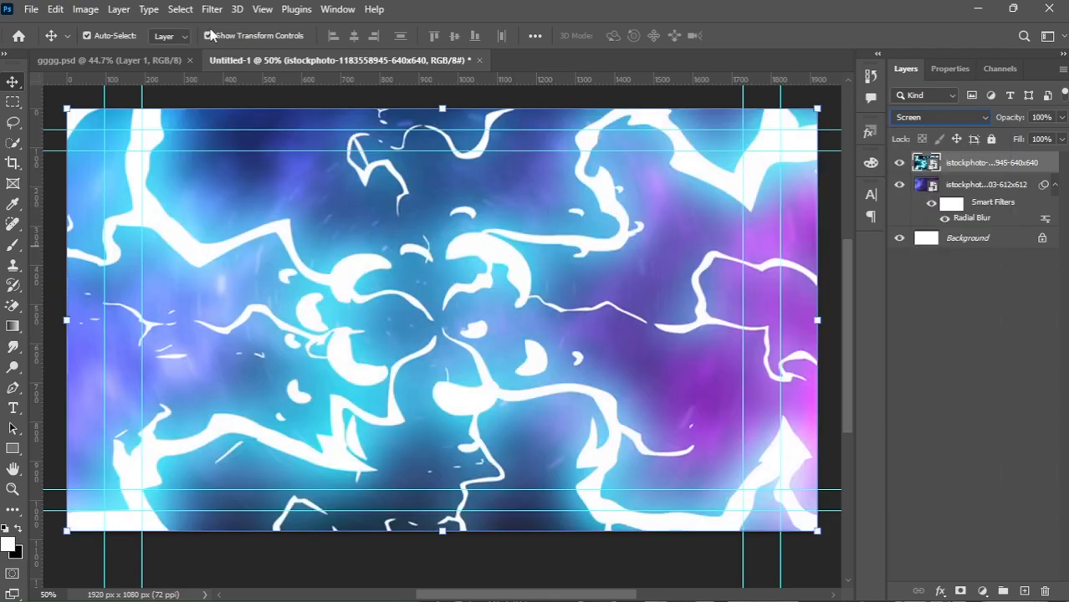
# Apply a Brightness/Contrast adjustment to the lightning layer, lowering brightness slightly and raising contrast.
pyautogui.click(87, 9)
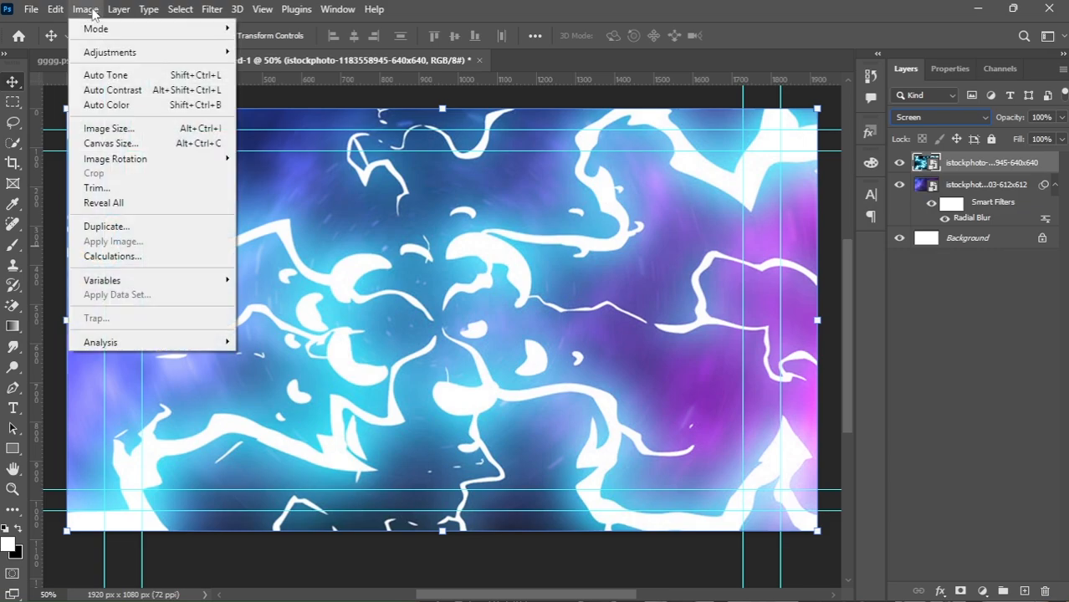
pyautogui.moveTo(108, 51)
pyautogui.click(270, 53)
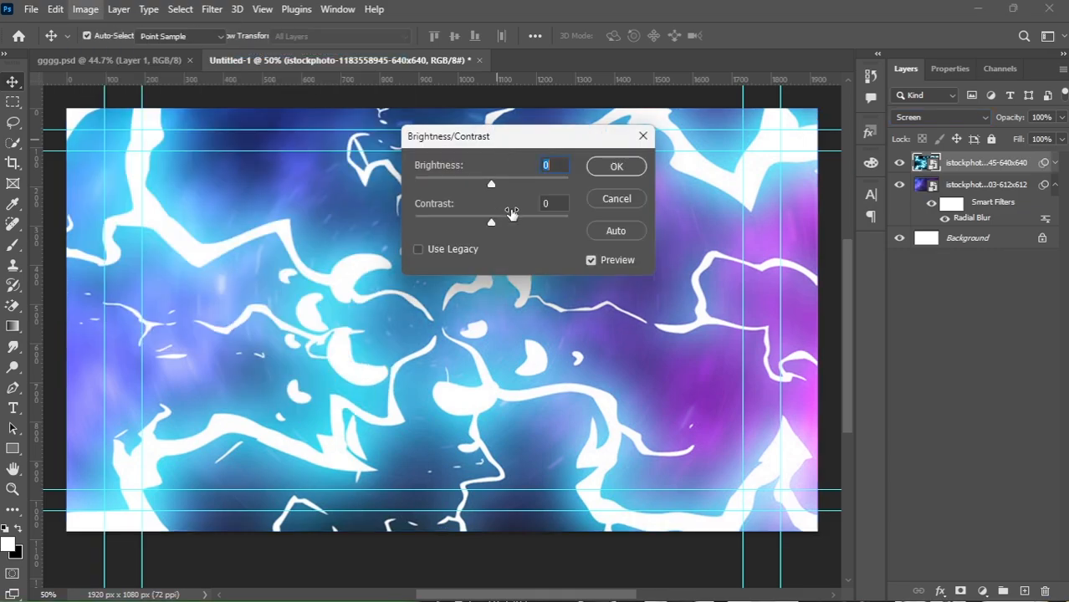
pyautogui.moveTo(492, 186)
pyautogui.mouseDown()
pyautogui.moveTo(503, 182)
pyautogui.moveTo(483, 182)
pyautogui.mouseUp()
pyautogui.moveTo(503, 220); pyautogui.dragTo(530, 223)
pyautogui.click(616, 168)
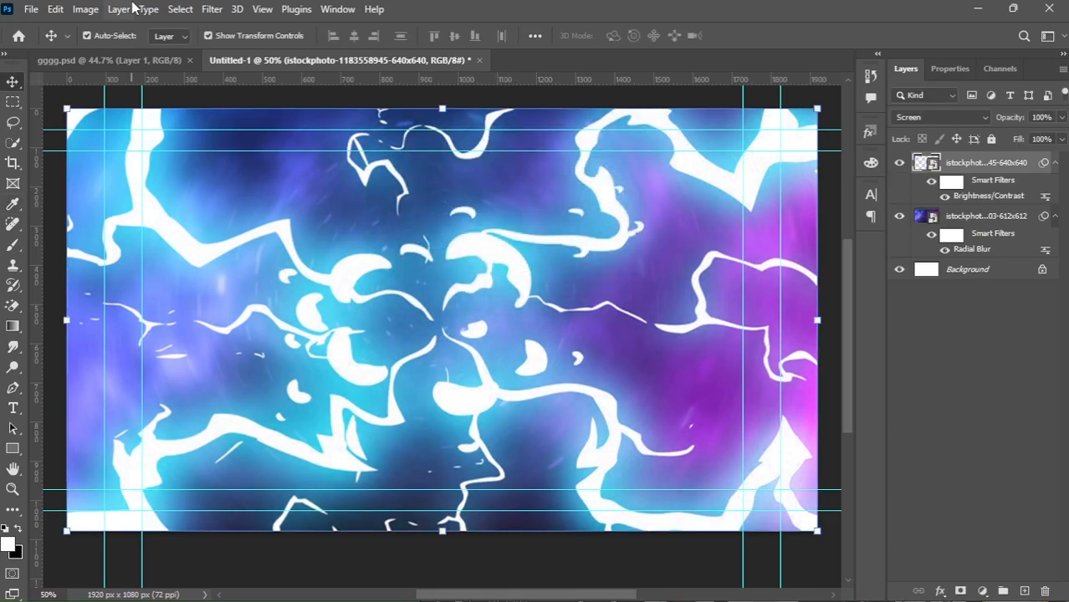
# Apply a Radial Blur filter to the lightning layer as well.
pyautogui.click(209, 11)
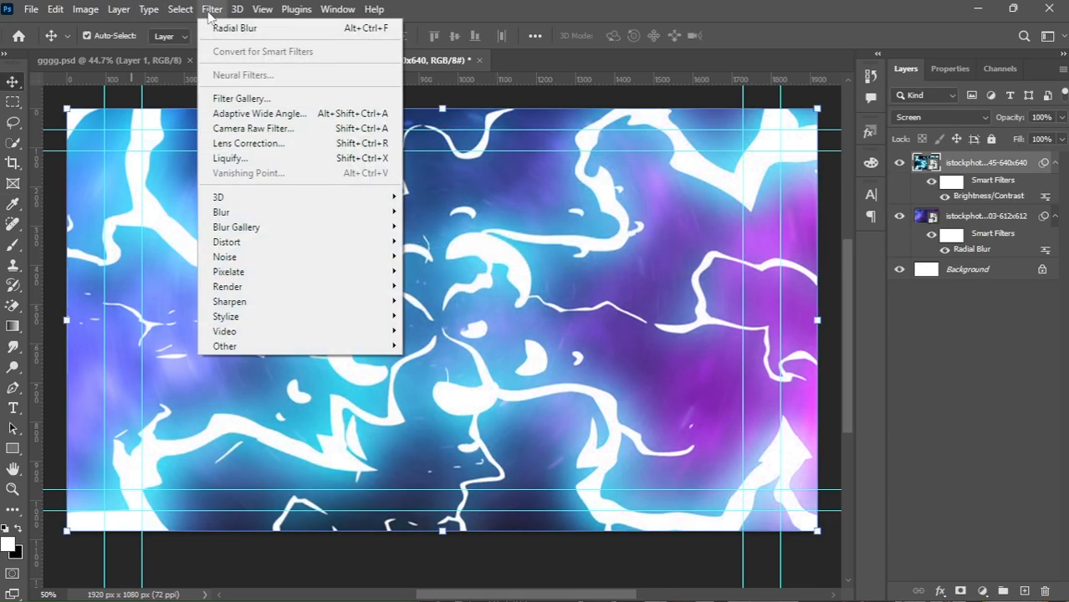
pyautogui.moveTo(391, 212)
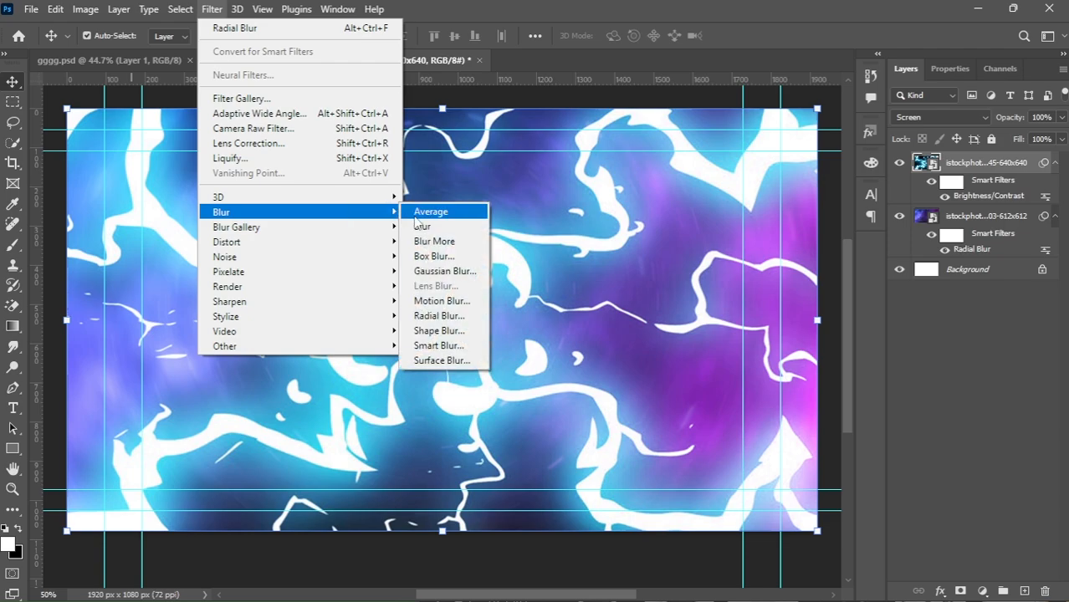
pyautogui.click(443, 315)
pyautogui.click(582, 172)
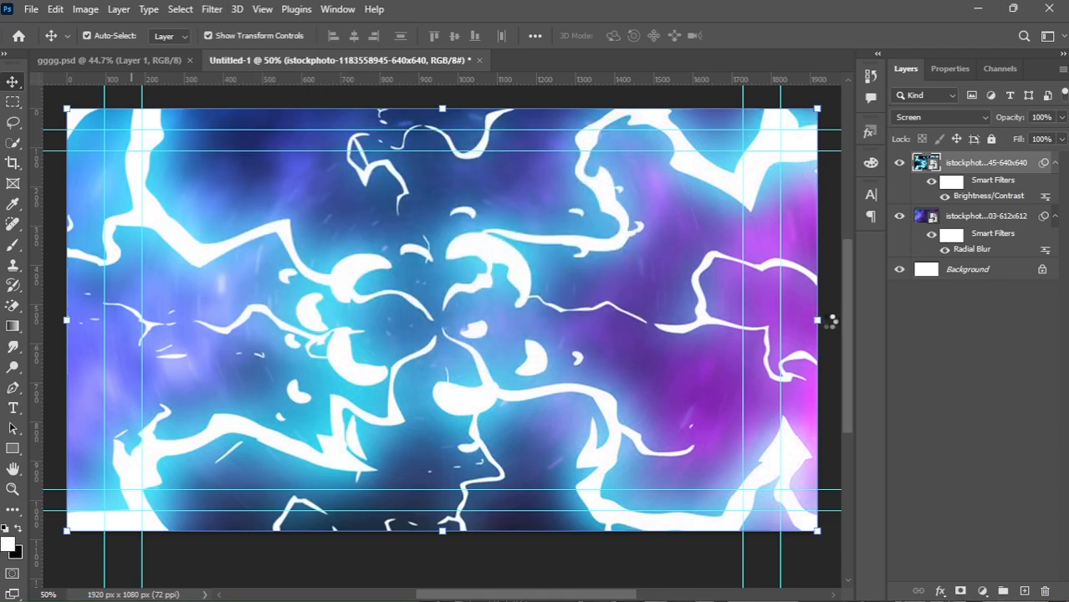
pyautogui.click(905, 361)
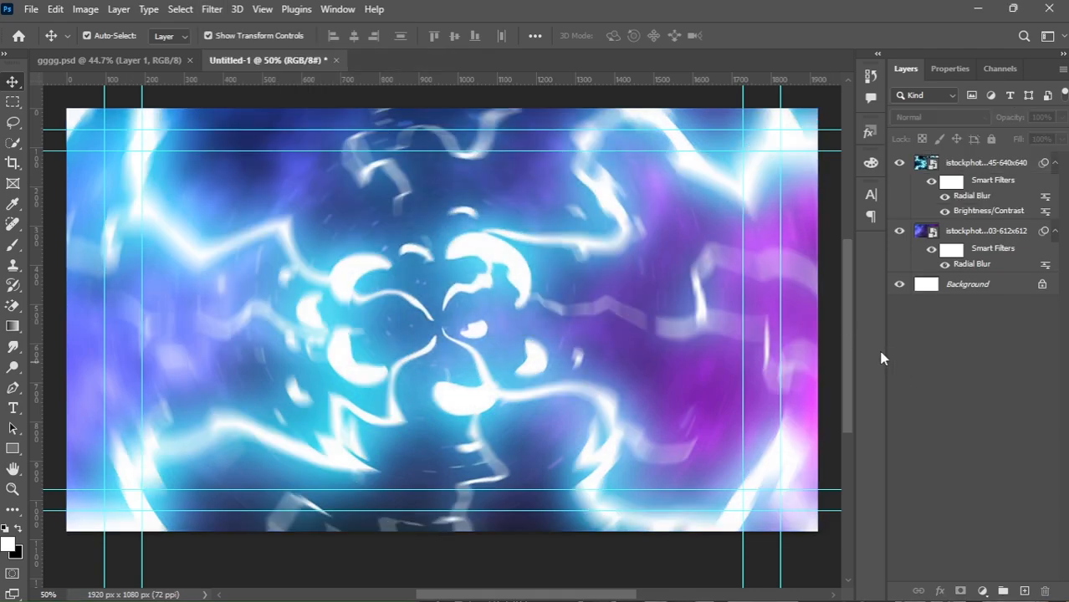
# Place the o_bg-remover soldier character image from Downloads and move it to the right side of the canvas.
pyautogui.moveTo(535, 596)
pyautogui.click(604, 585)
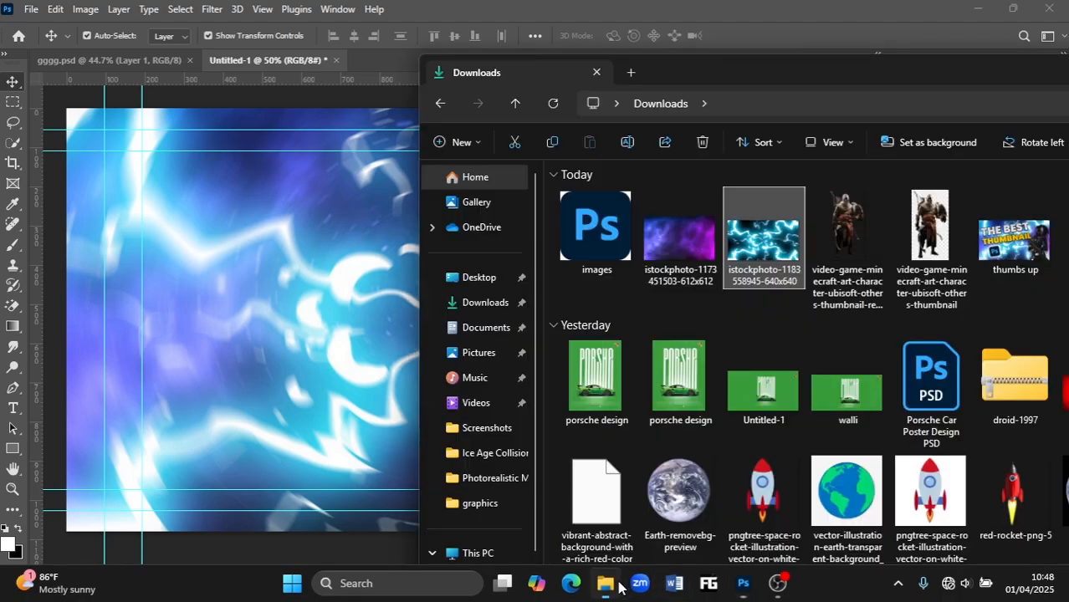
pyautogui.scroll(-5, 761, 293)
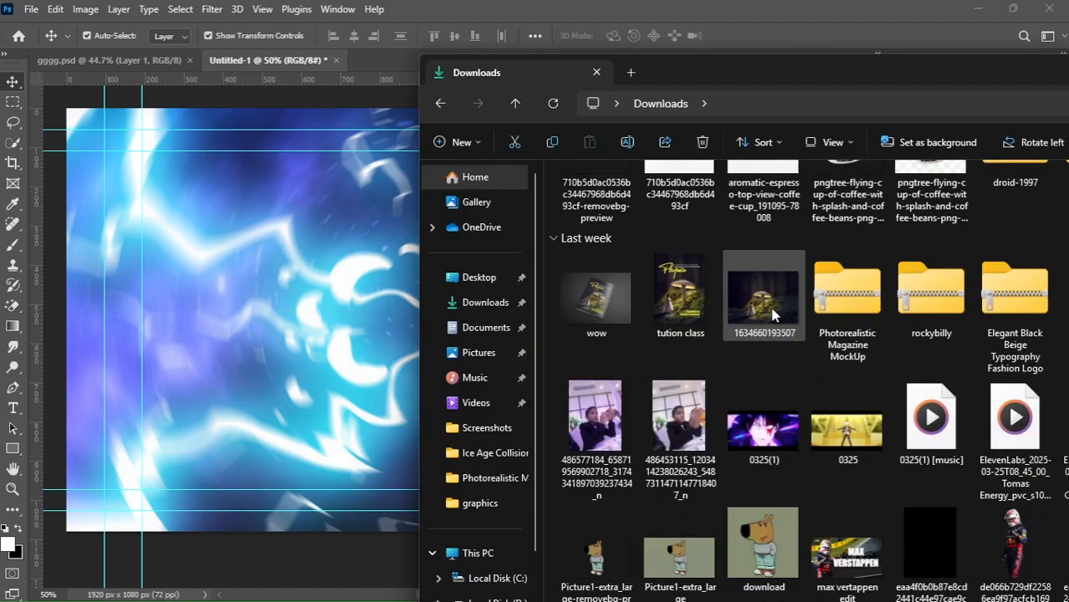
pyautogui.scroll(-5, 774, 318)
pyautogui.moveTo(931, 551); pyautogui.dragTo(326, 351)
pyautogui.moveTo(423, 340); pyautogui.dragTo(681, 374)
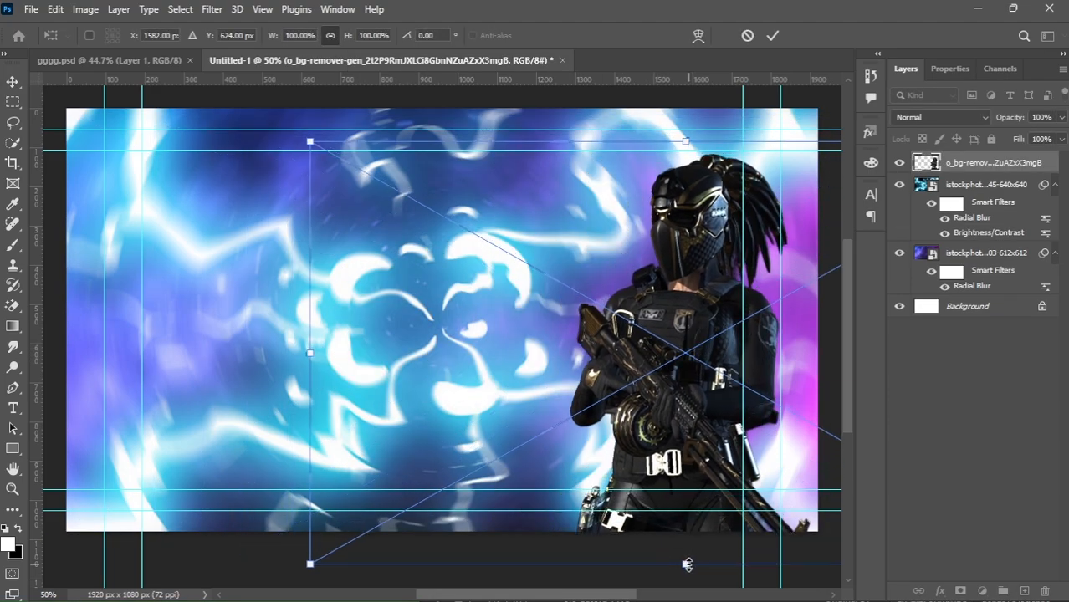
# Enlarge the character to about 105% and commit the transform.
pyautogui.moveTo(687, 566); pyautogui.dragTo(685, 577)
pyautogui.moveTo(683, 447); pyautogui.dragTo(693, 423)
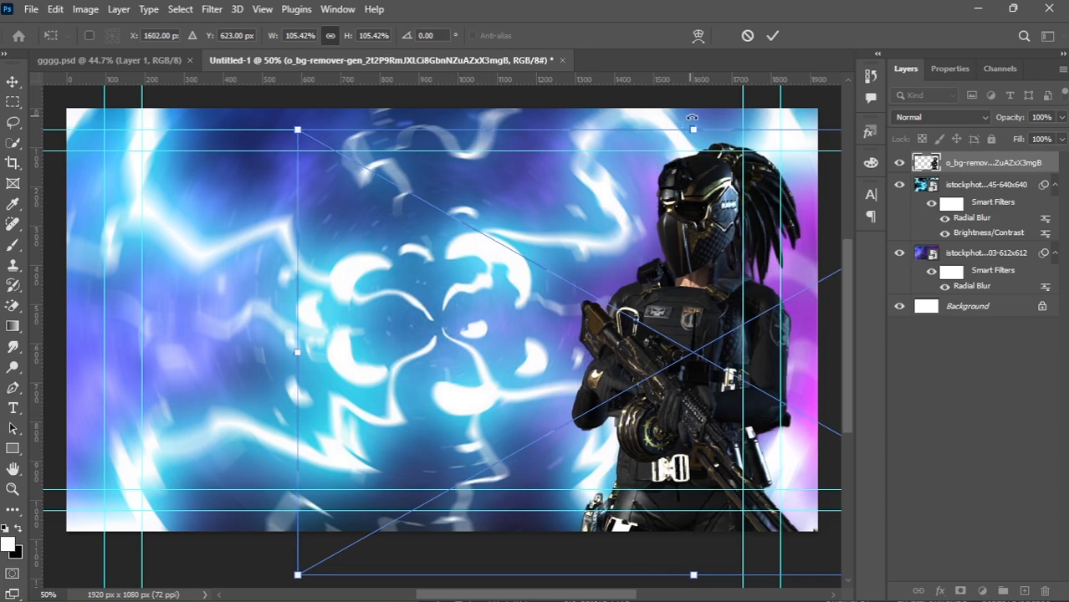
pyautogui.moveTo(692, 117); pyautogui.dragTo(709, 105)
pyautogui.press('Return')
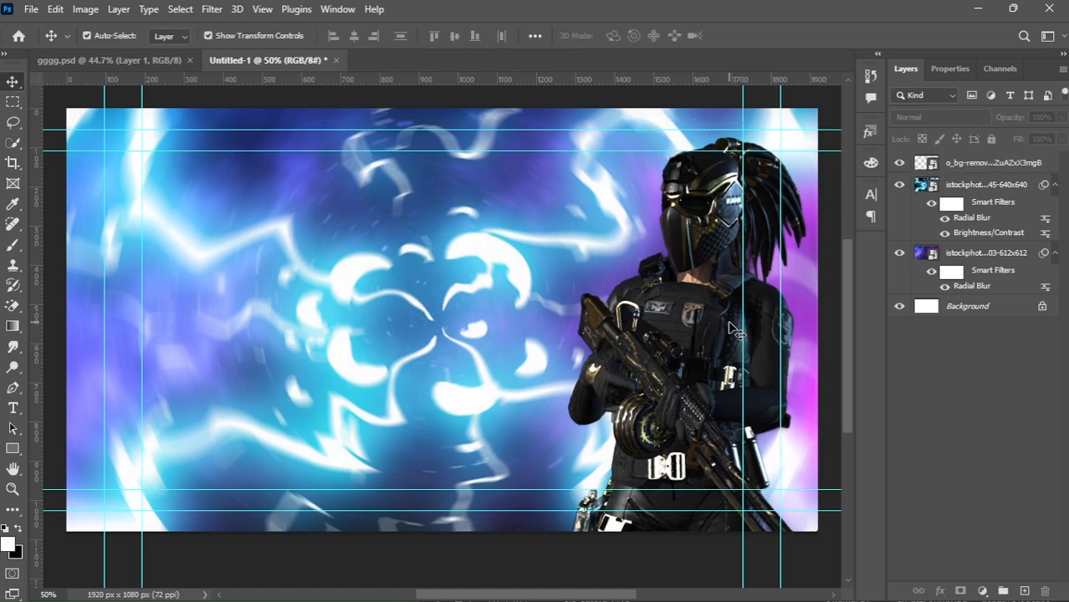
# Add a text layer reading THE in the upper left area of the canvas.
pyautogui.click(13, 408)
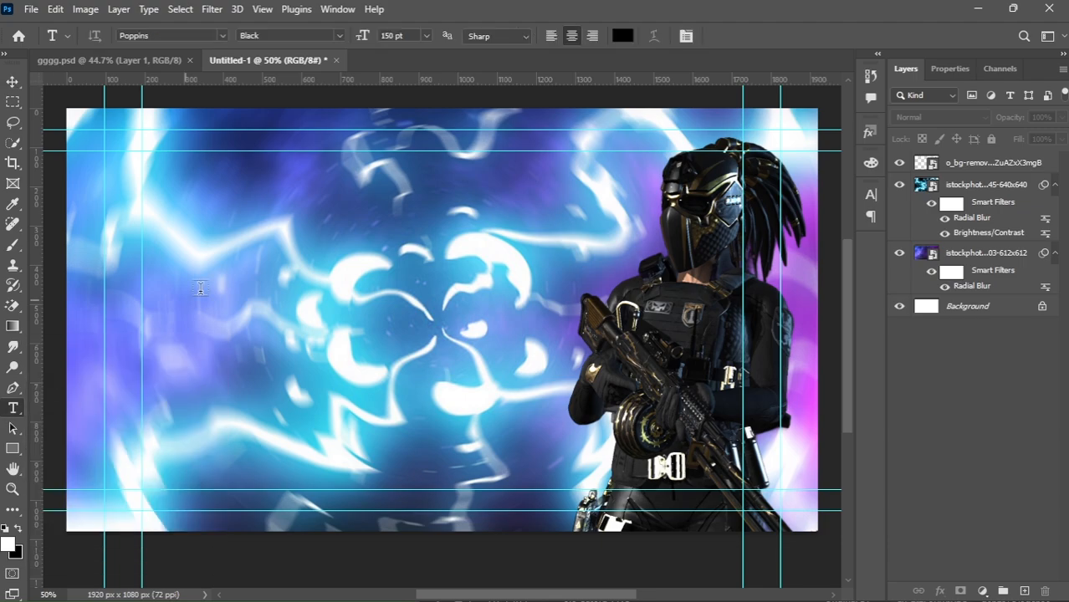
pyautogui.click(229, 221)
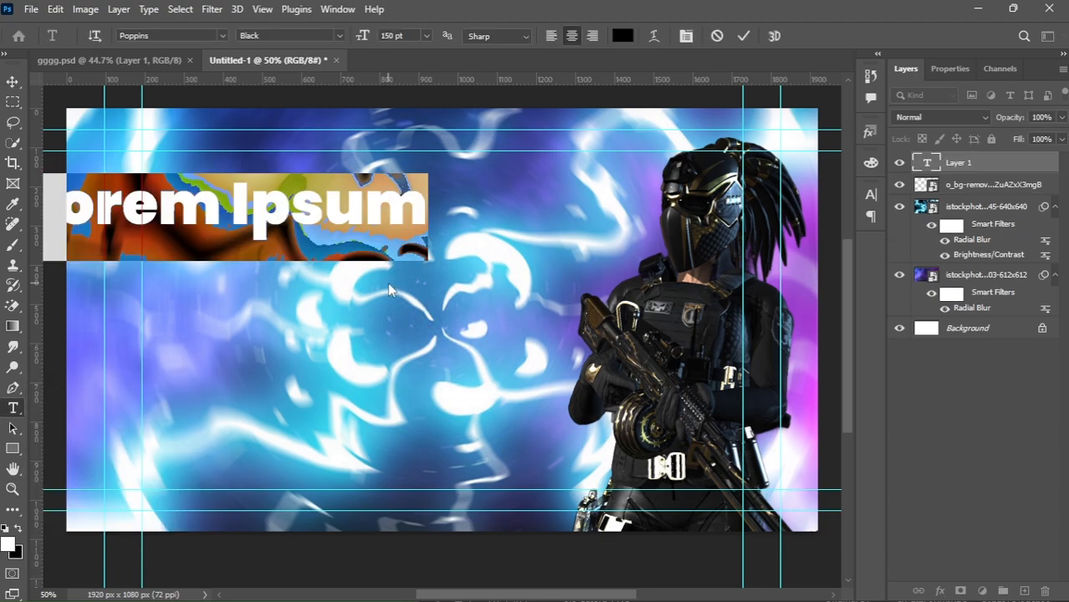
pyautogui.write('THE')
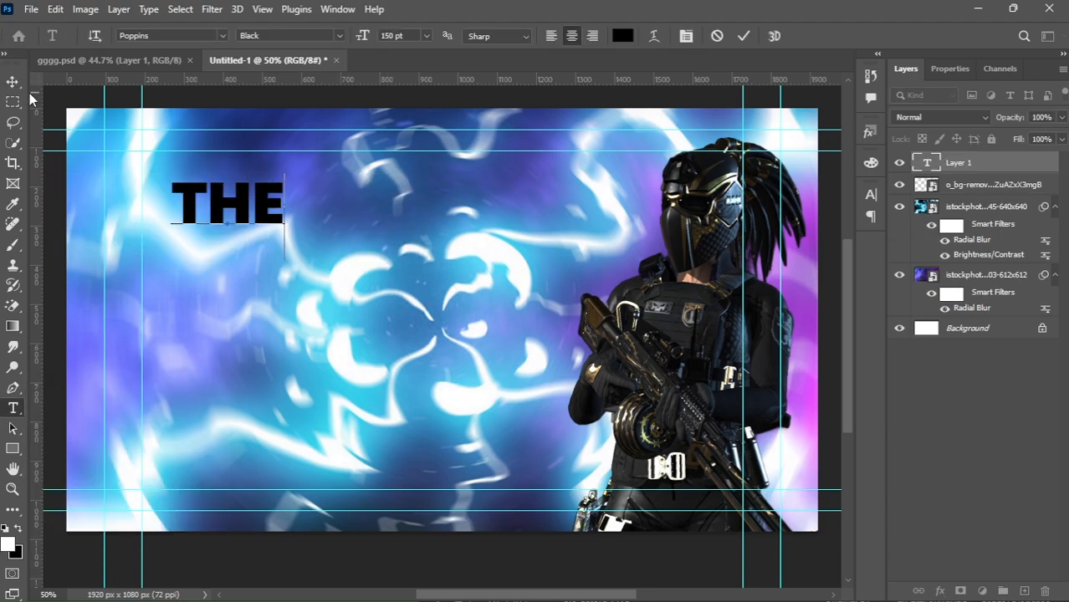
pyautogui.click(13, 81)
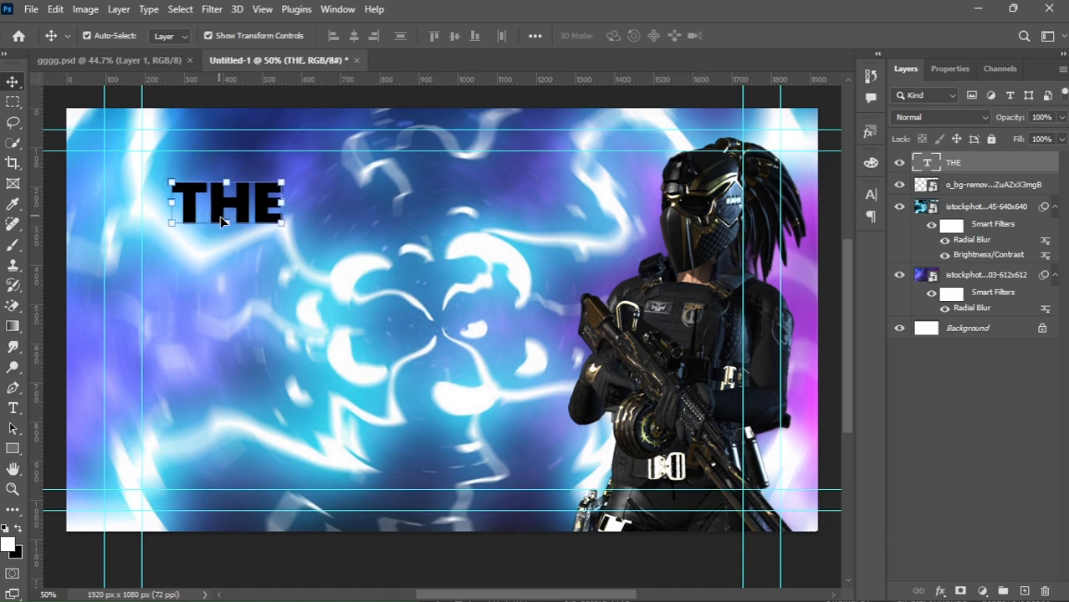
# Enlarge the THE text and reposition it in the upper left of the canvas.
pyautogui.moveTo(225, 223); pyautogui.dragTo(233, 320)
pyautogui.moveTo(235, 255); pyautogui.dragTo(245, 231)
pyautogui.press('Return')
# Change the THE text color to white (ffffff).
pyautogui.doubleClick(246, 236)
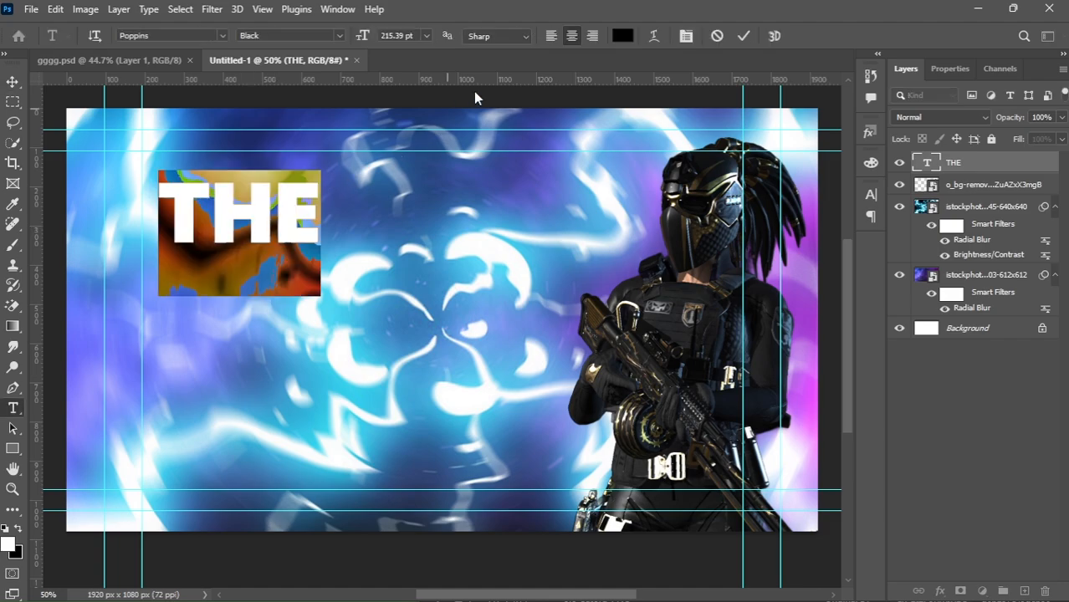
pyautogui.click(617, 40)
pyautogui.moveTo(679, 194); pyautogui.dragTo(617, 53)
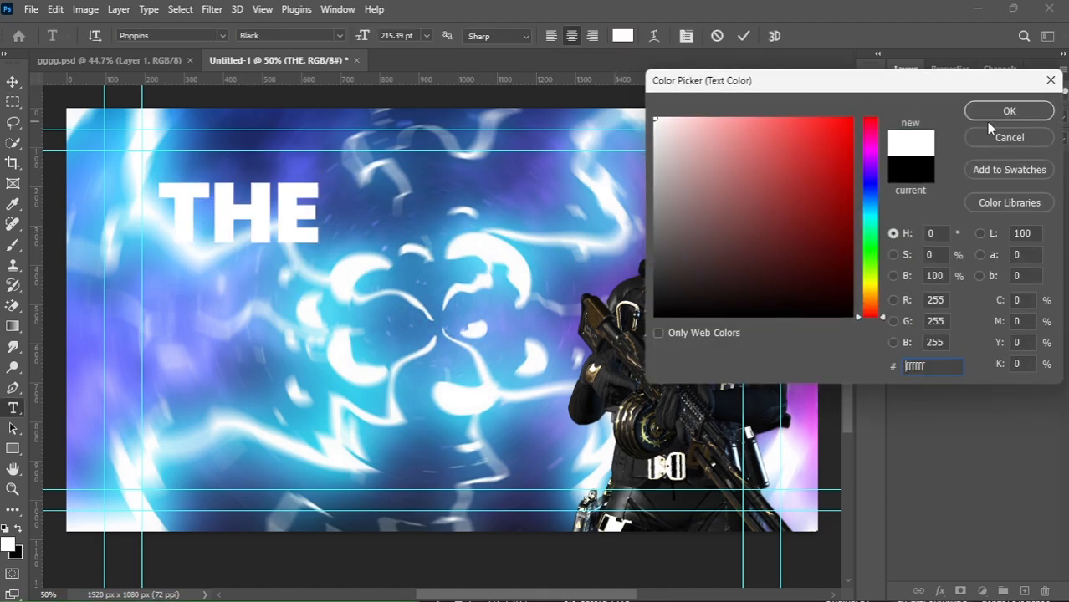
pyautogui.click(1034, 112)
pyautogui.click(1044, 166)
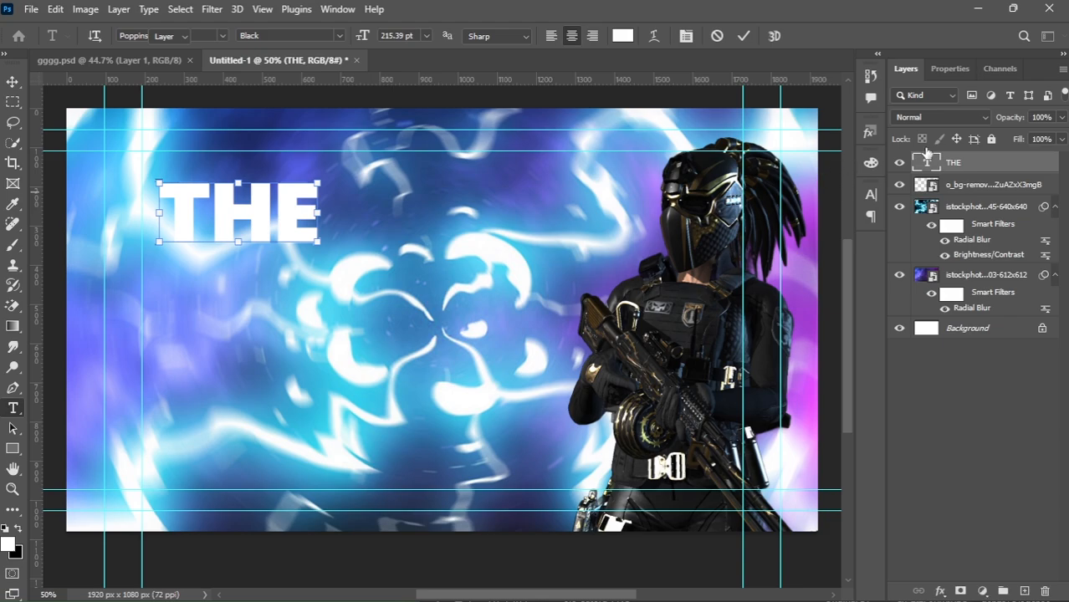
# Open the layer style for the THE text and enable Drop Shadow and Inner Glow.
pyautogui.doubleClick(1041, 165)
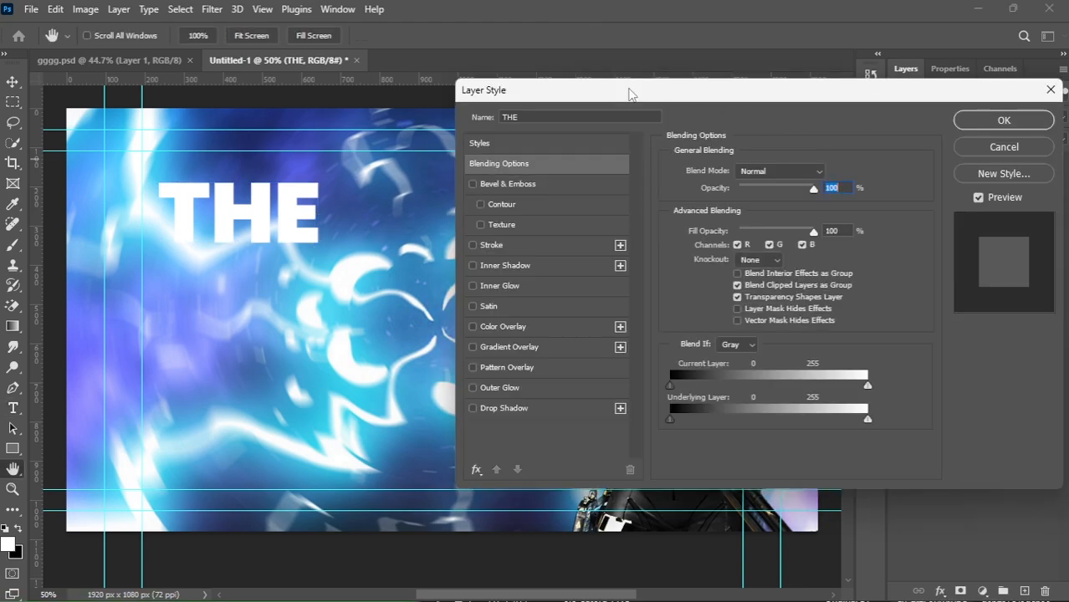
pyautogui.click(473, 408)
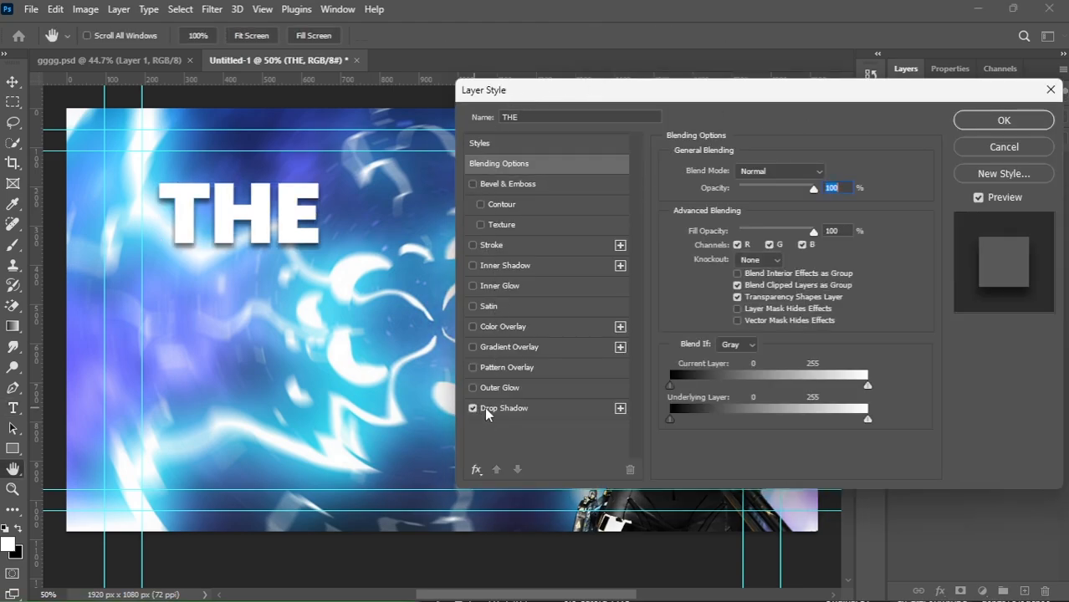
pyautogui.click(497, 408)
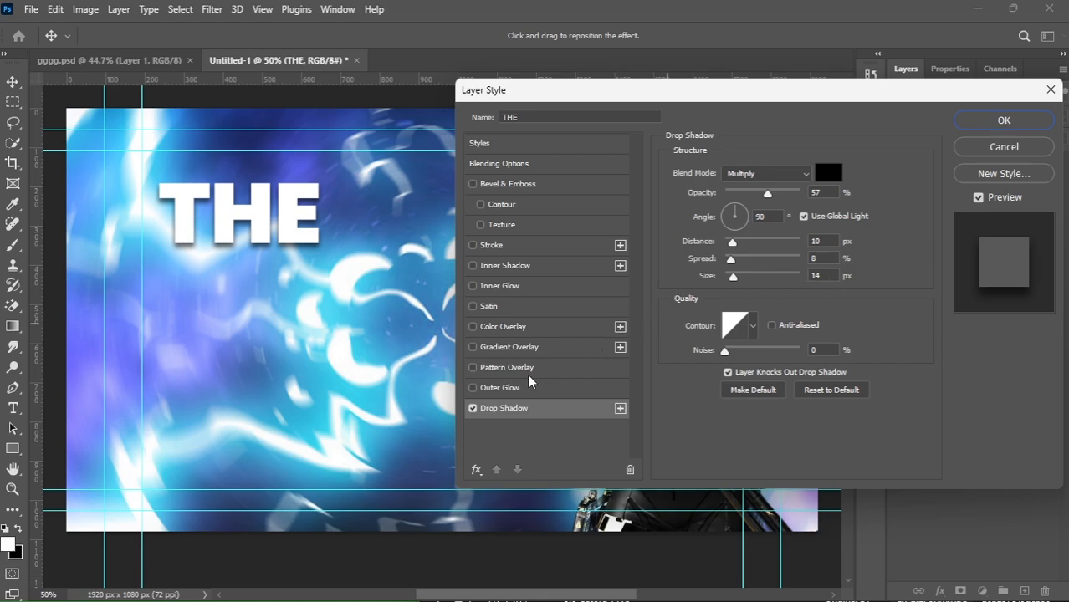
pyautogui.click(473, 286)
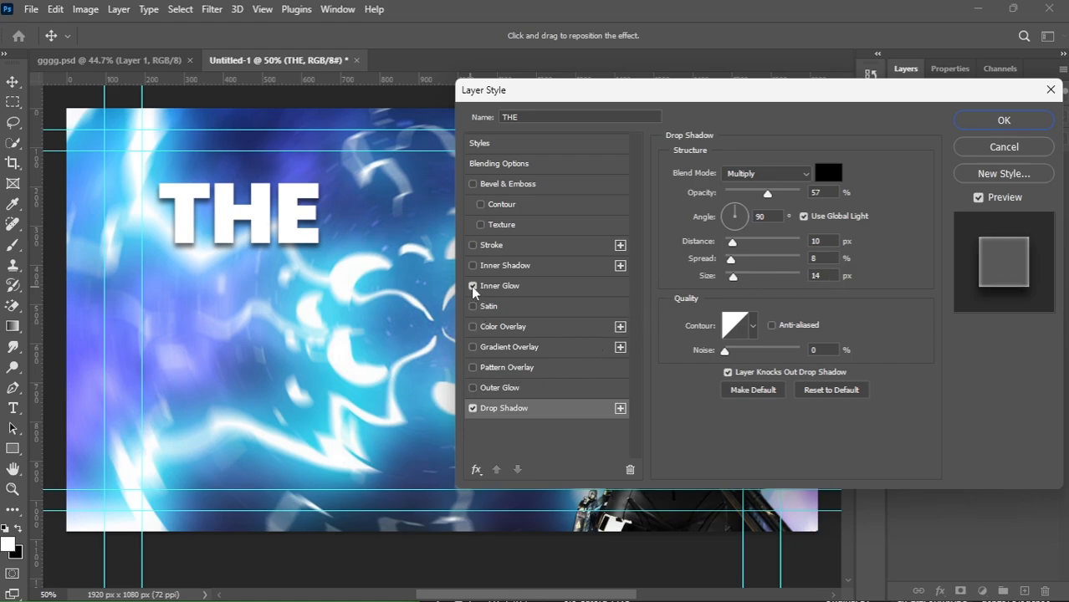
pyautogui.click(506, 286)
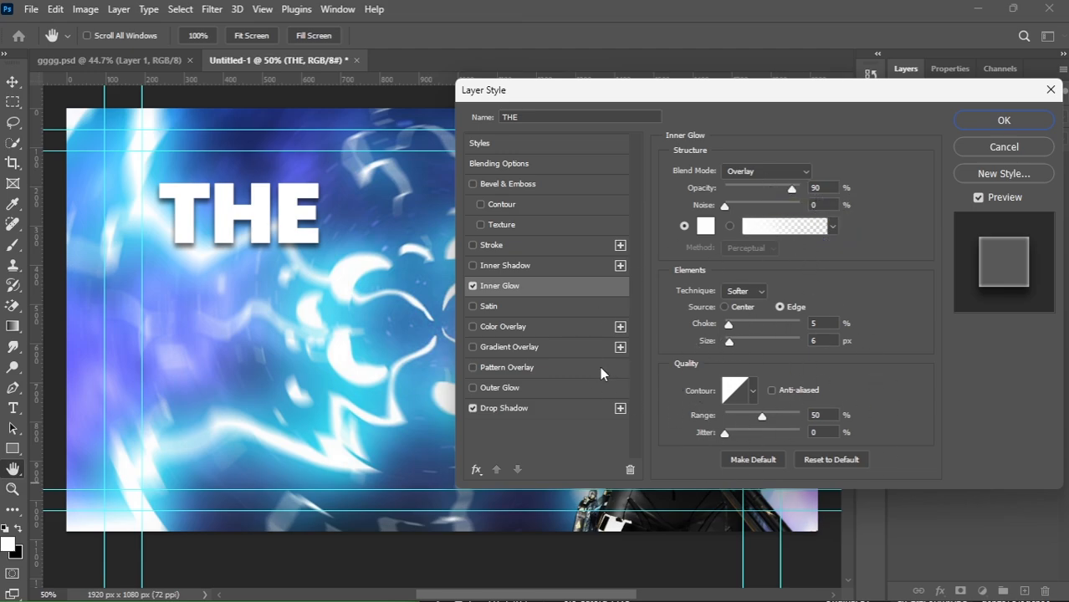
# Add a Gradient Overlay to the THE text using the Gray_03 preset from the Grays folder.
pyautogui.click(472, 347)
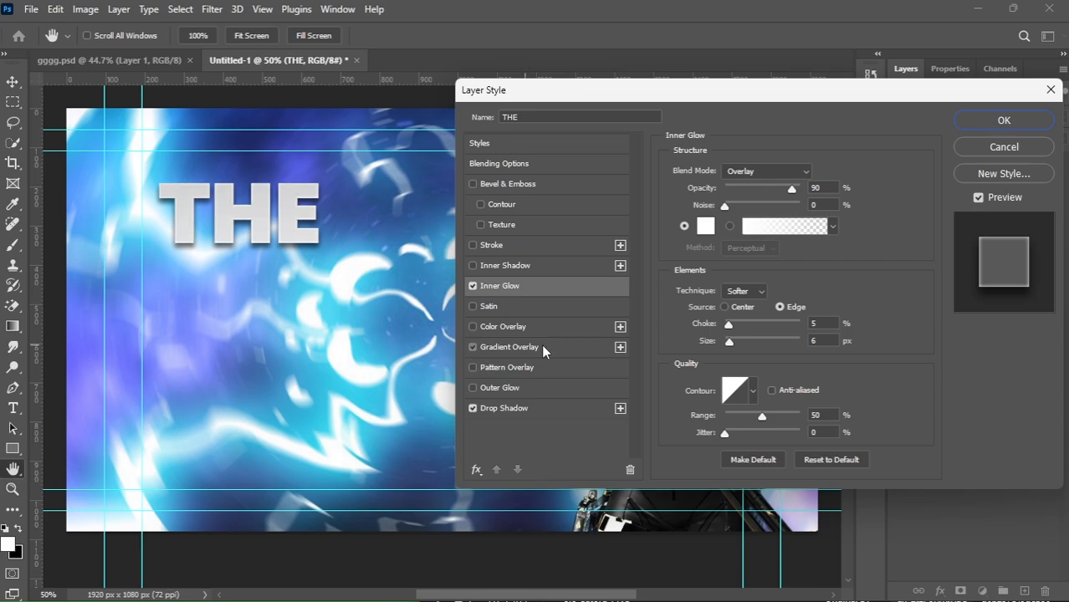
pyautogui.click(541, 345)
pyautogui.click(755, 218)
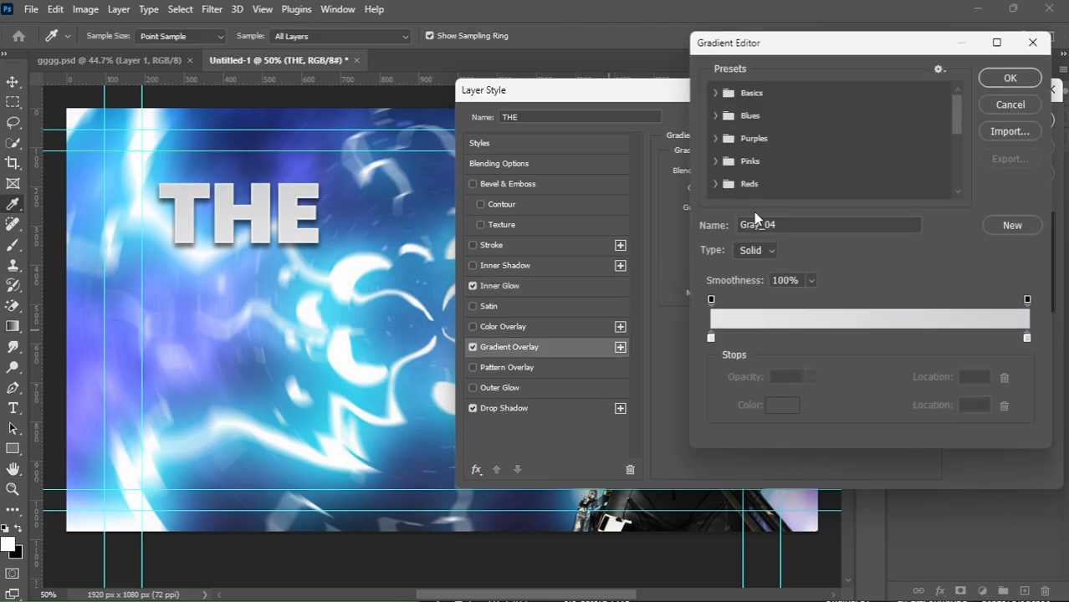
pyautogui.scroll(-1, 751, 168)
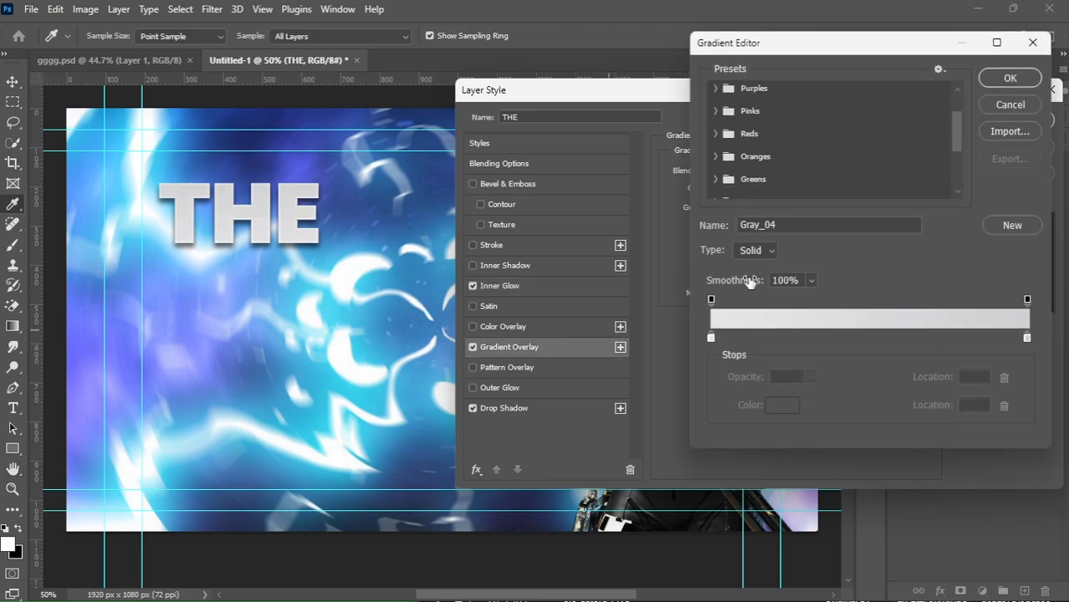
pyautogui.scroll(-1, 718, 175)
pyautogui.click(715, 153)
pyautogui.scroll(-1, 770, 158)
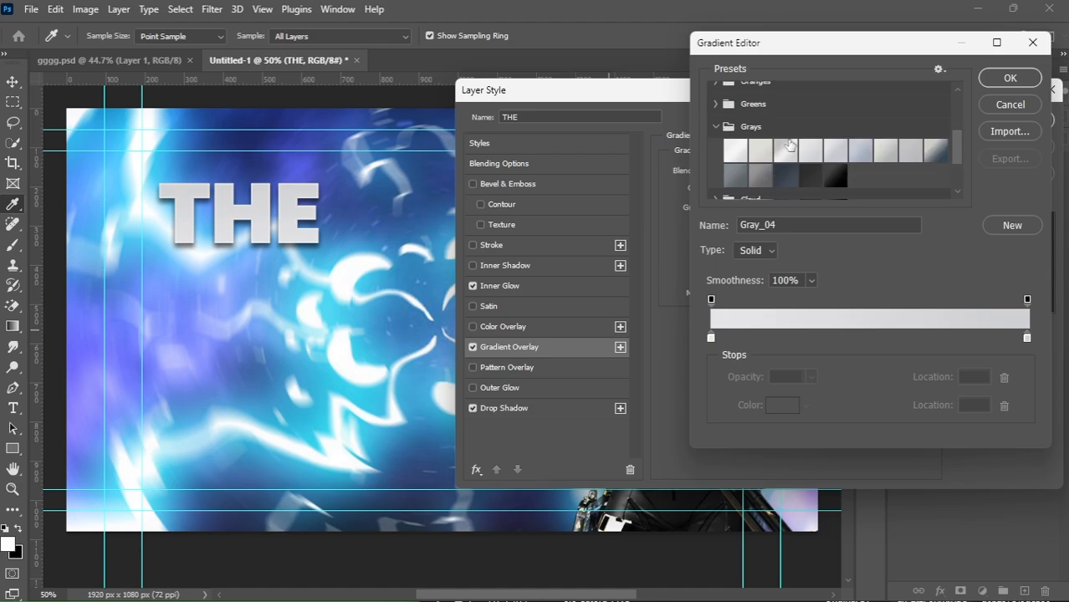
pyautogui.click(786, 151)
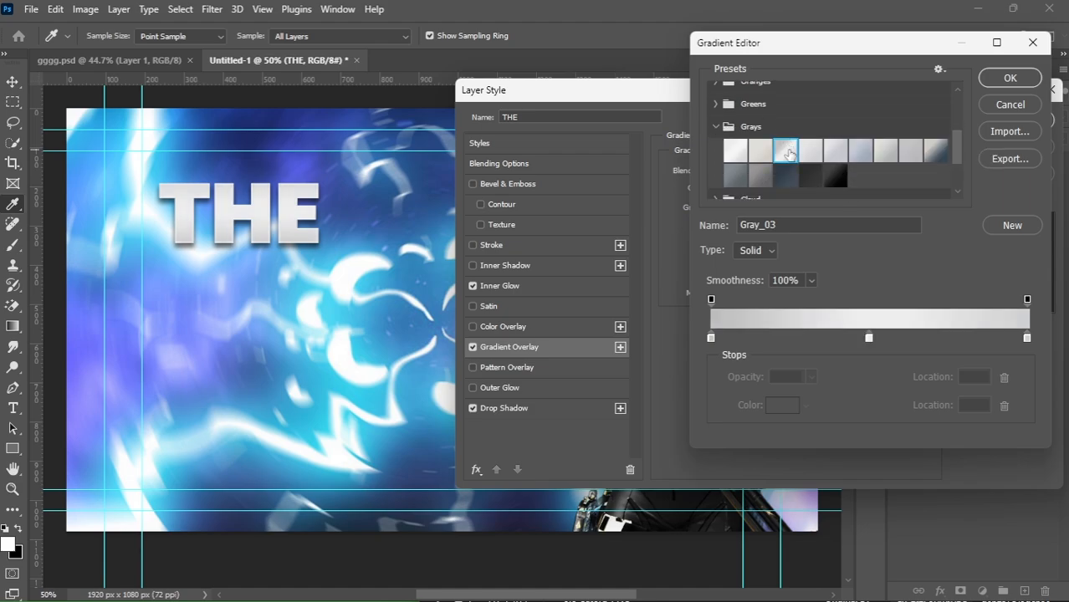
pyautogui.click(1008, 77)
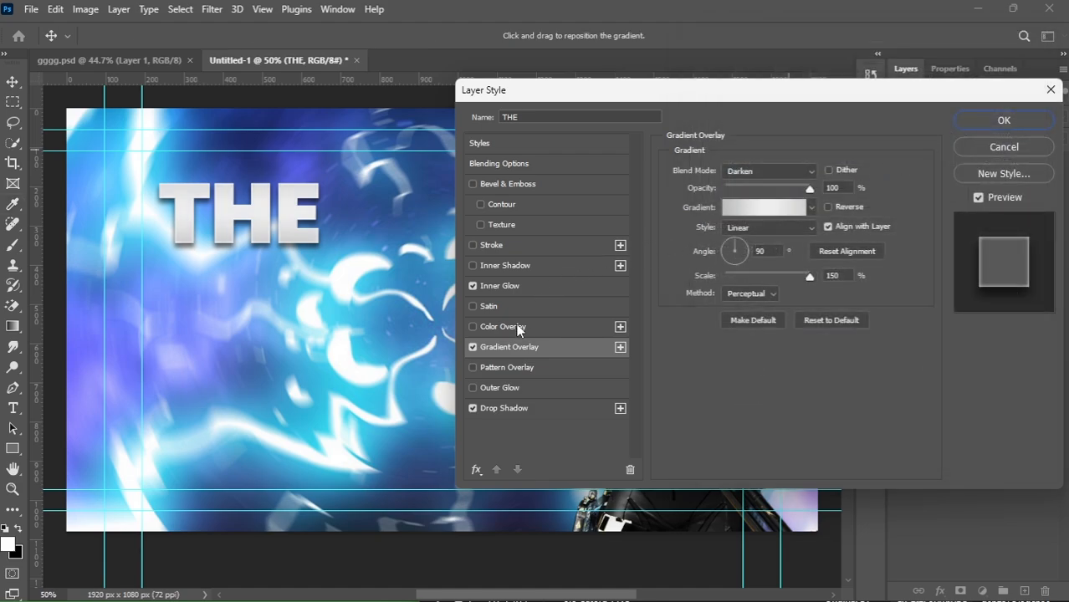
# Add a black (000000) stroke of 10 px to the THE text.
pyautogui.click(471, 244)
pyautogui.click(506, 243)
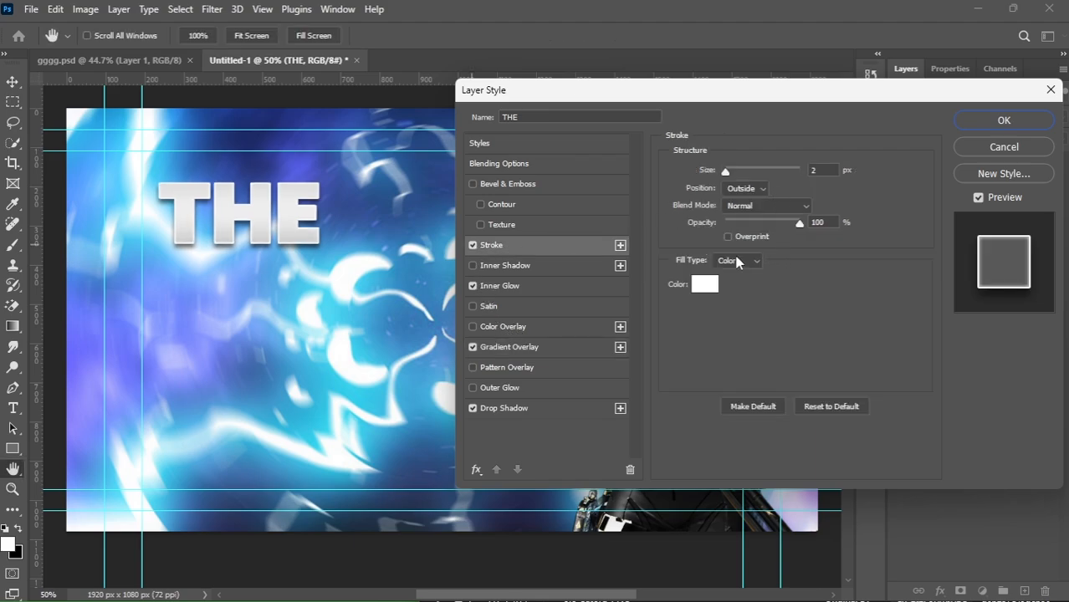
pyautogui.click(715, 285)
pyautogui.write('000000')
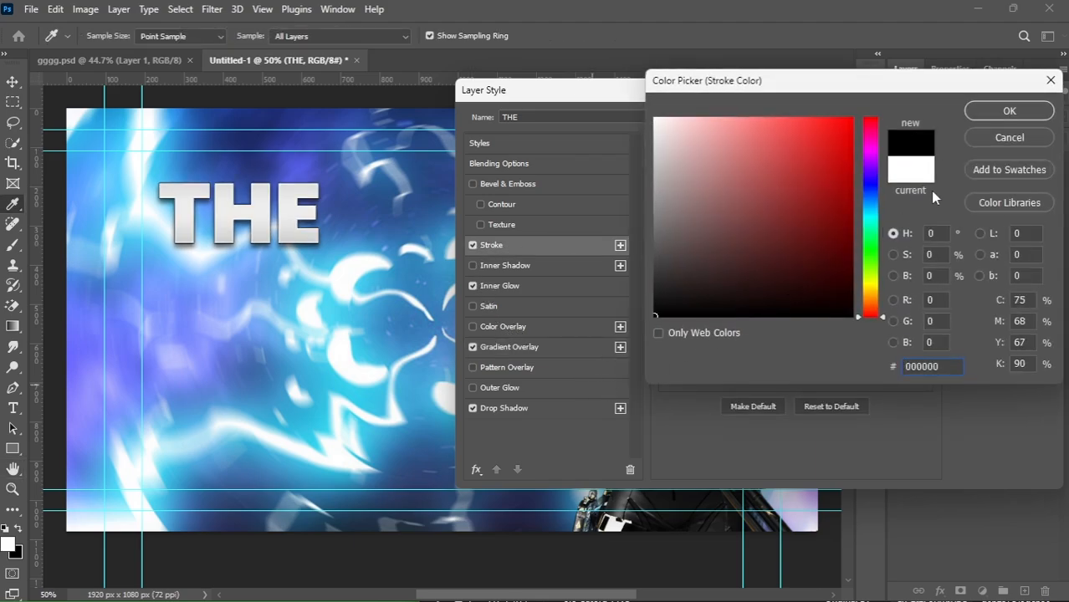
pyautogui.click(994, 113)
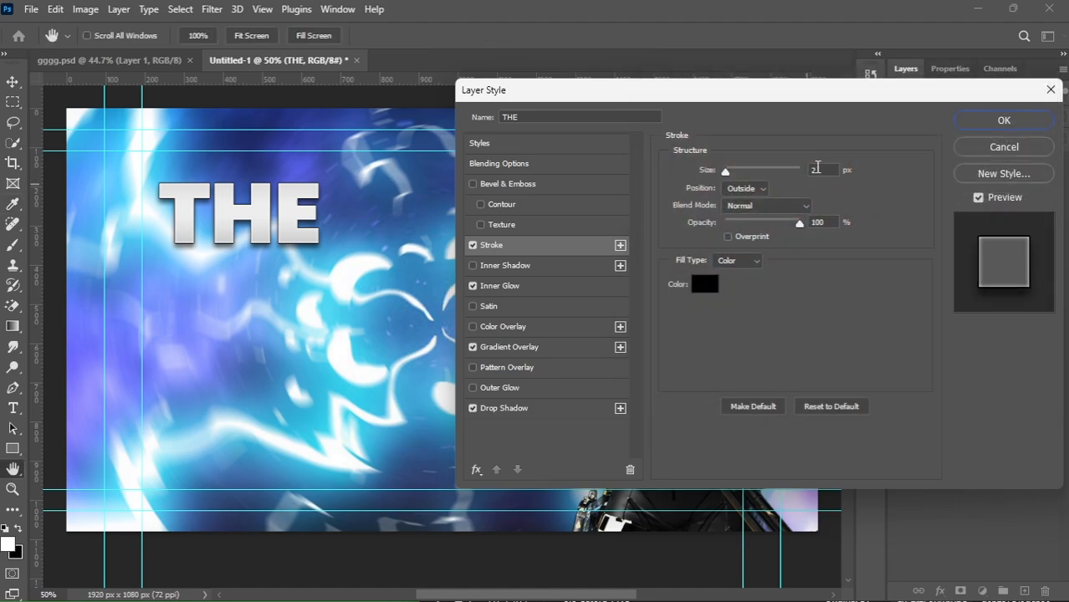
pyautogui.click(817, 168)
pyautogui.write('10')
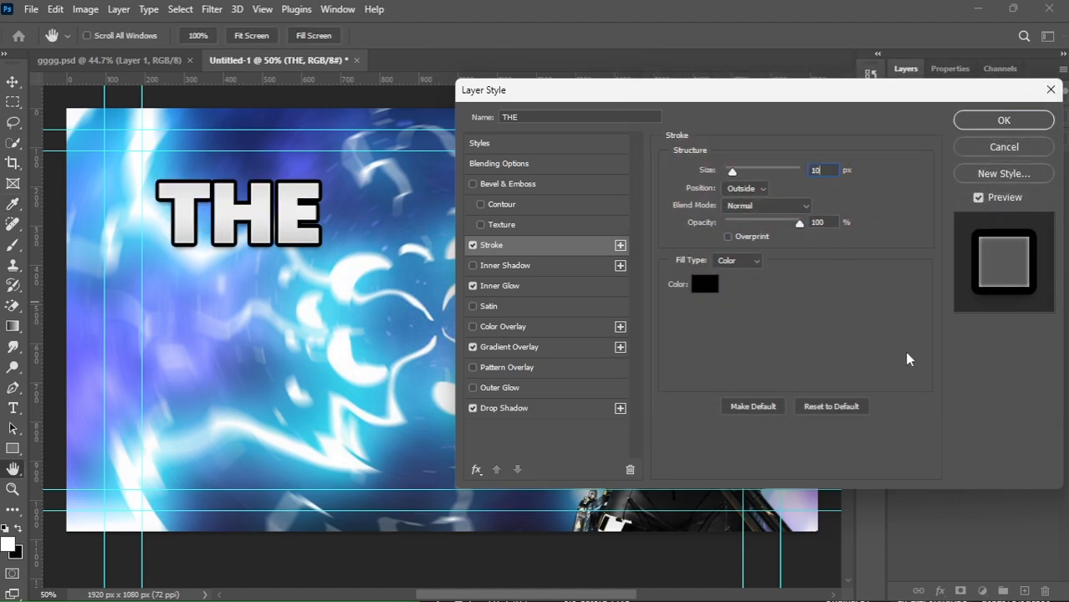
pyautogui.press('Return')
# Set the drop shadow blend mode to Normal, adjust its opacity, distance and size, and apply the styles.
pyautogui.click(530, 413)
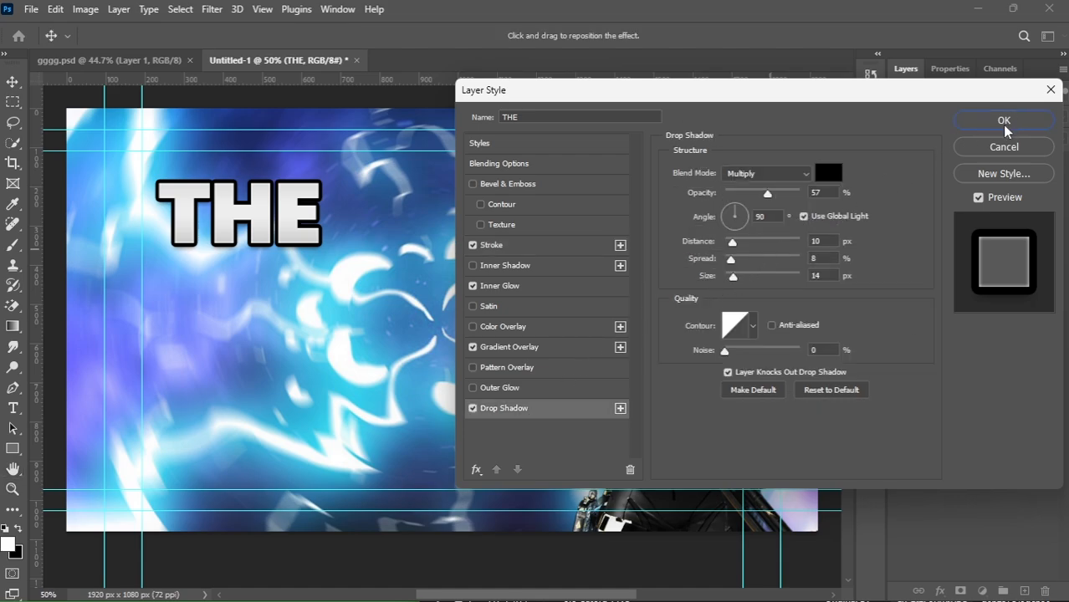
pyautogui.click(774, 176)
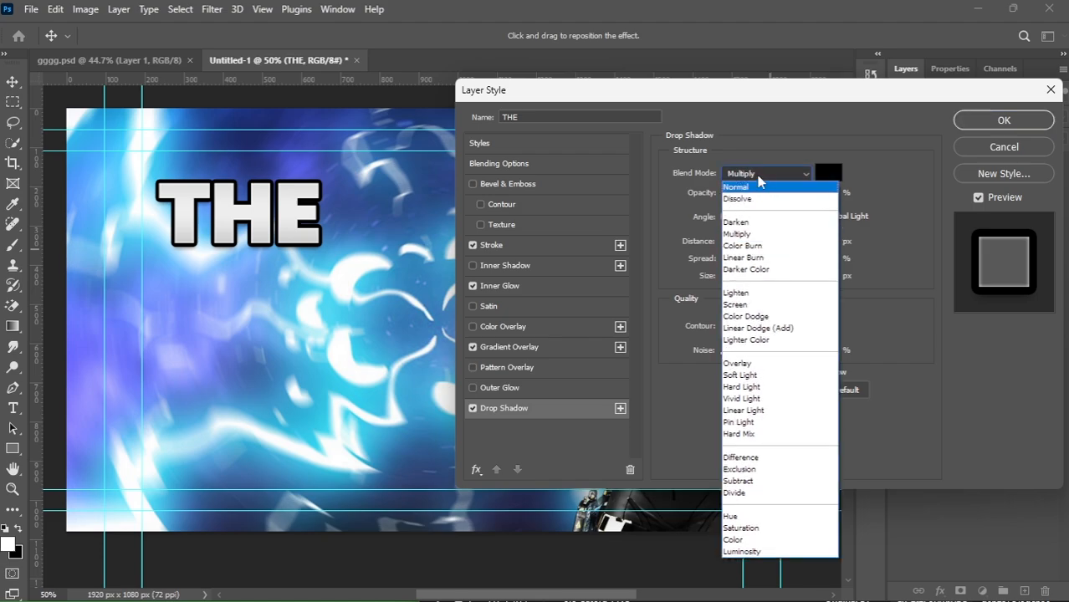
pyautogui.click(754, 187)
pyautogui.moveTo(774, 186)
pyautogui.mouseDown()
pyautogui.moveTo(766, 198)
pyautogui.moveTo(780, 195)
pyautogui.mouseUp()
pyautogui.moveTo(787, 199); pyautogui.dragTo(795, 201)
pyautogui.moveTo(727, 246); pyautogui.dragTo(740, 281)
pyautogui.click(1002, 121)
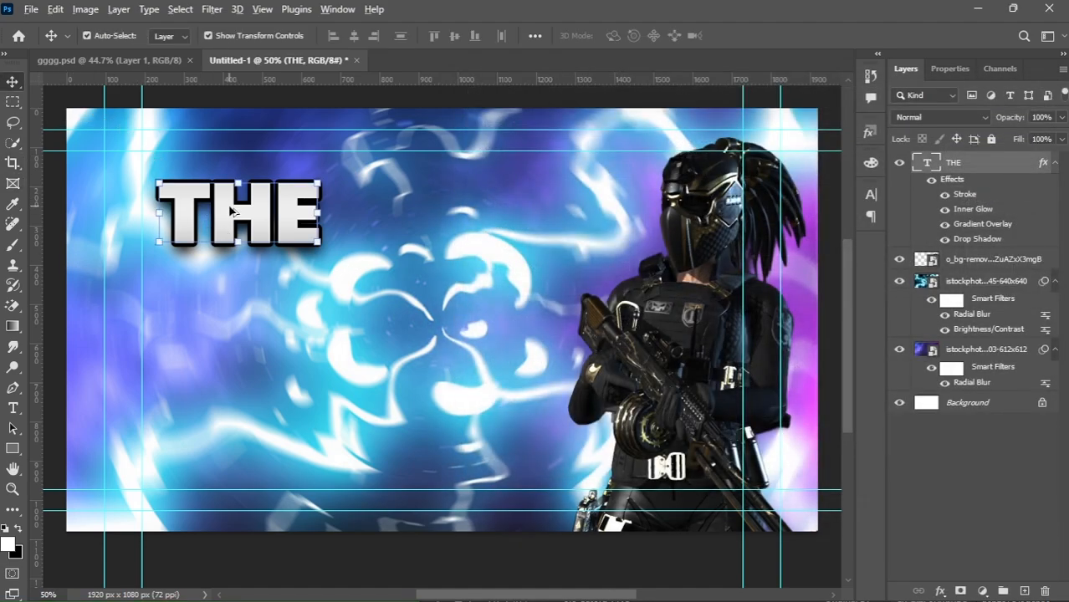
# Duplicate the THE text to its right and change the copy to read BEST.
pyautogui.moveTo(232, 209); pyautogui.dragTo(421, 211)
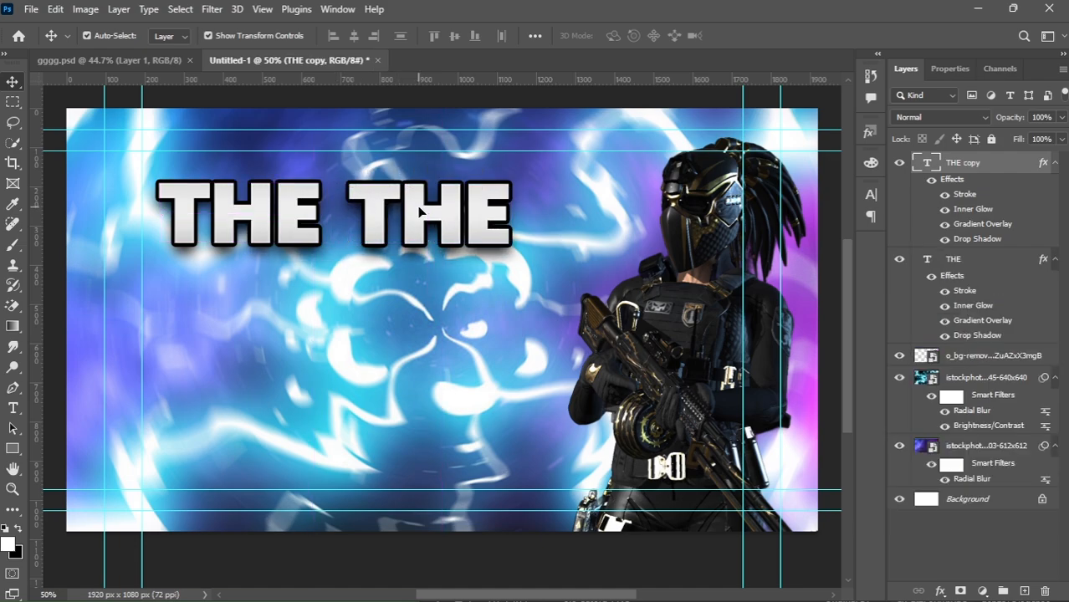
pyautogui.doubleClick(438, 214)
pyautogui.write('BEST')
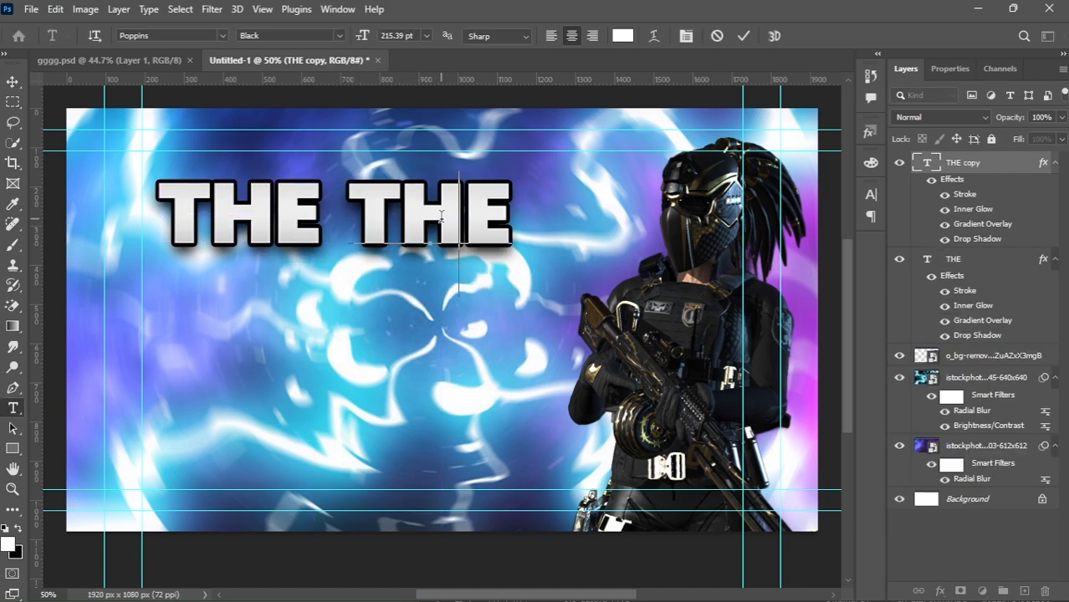
pyautogui.click(13, 81)
# Duplicate the BEST text onto a second line below and change it to read THUMBNAIL.
pyautogui.moveTo(425, 215); pyautogui.dragTo(326, 306)
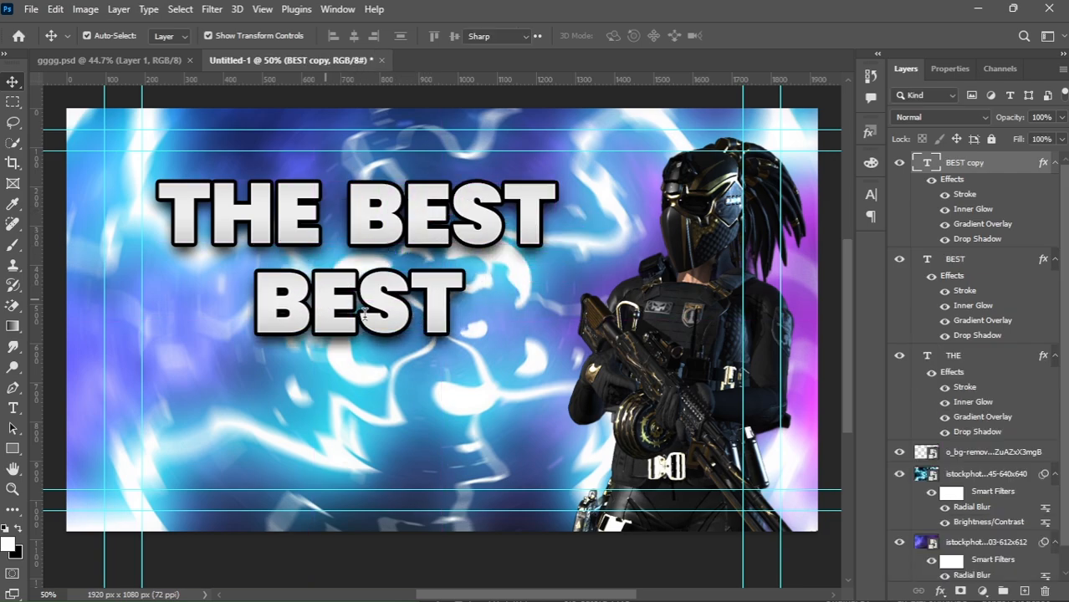
pyautogui.doubleClick(365, 312)
pyautogui.write('THUM')
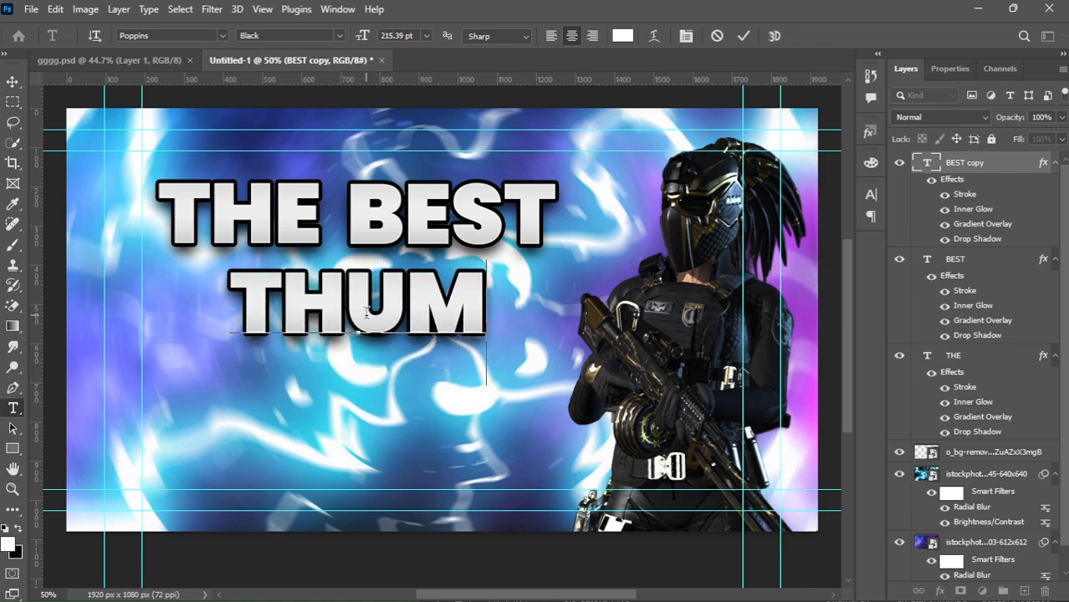
pyautogui.write('BNAIL')
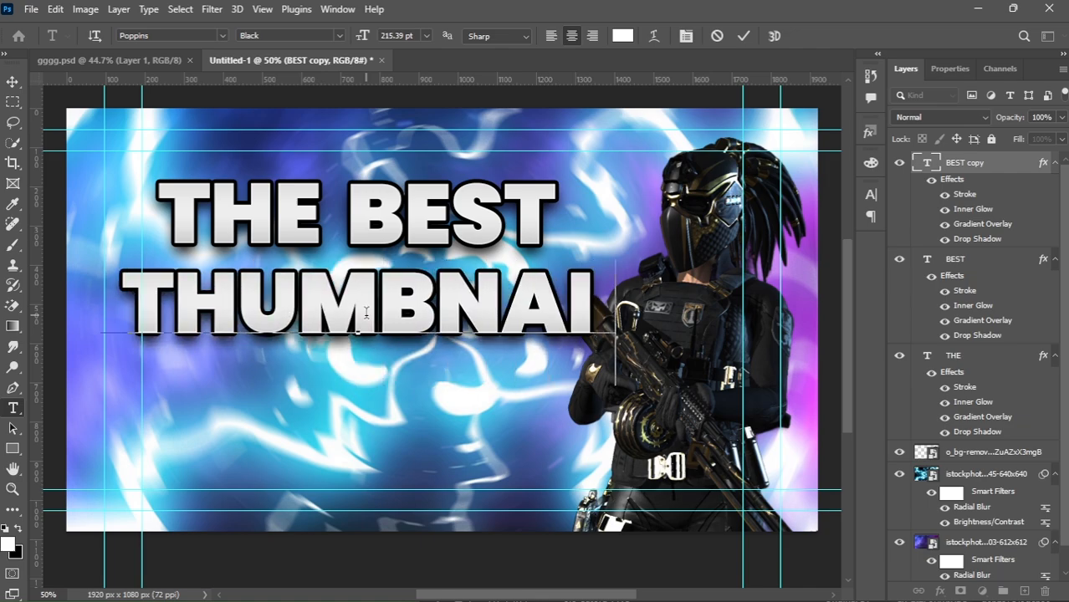
pyautogui.click(13, 81)
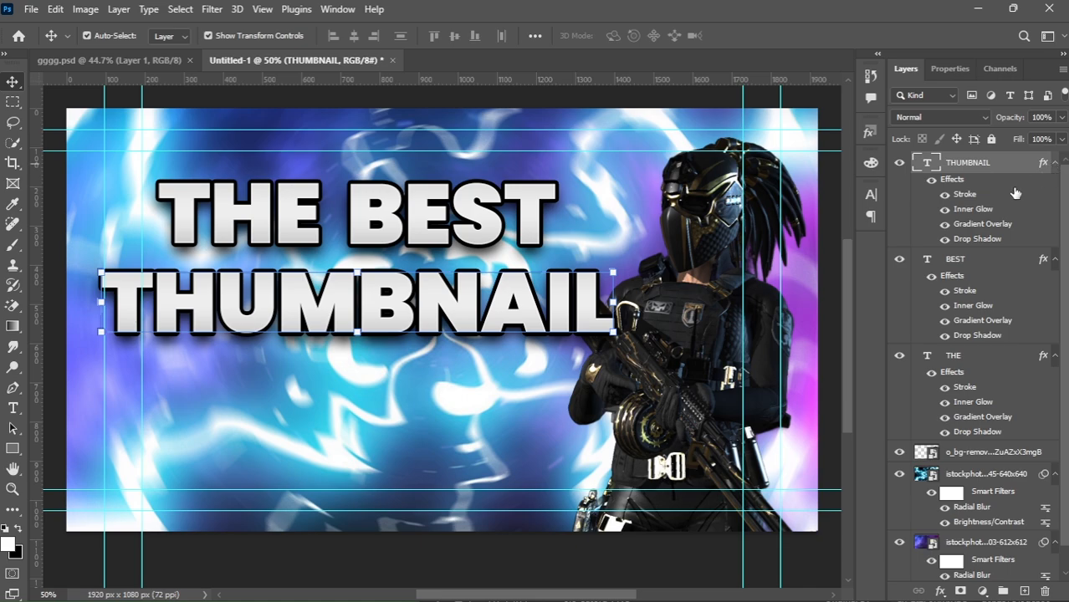
# Open the THUMBNAIL layer's Gradient Overlay and choose the Foreground to Background preset from Basics.
pyautogui.doubleClick(1016, 163)
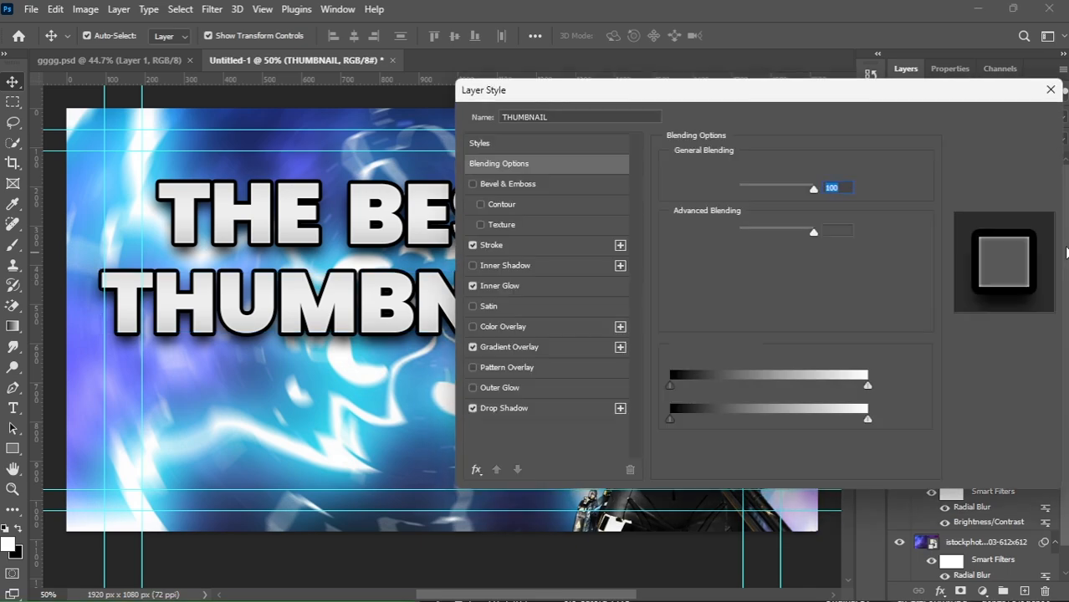
pyautogui.click(510, 348)
pyautogui.click(771, 209)
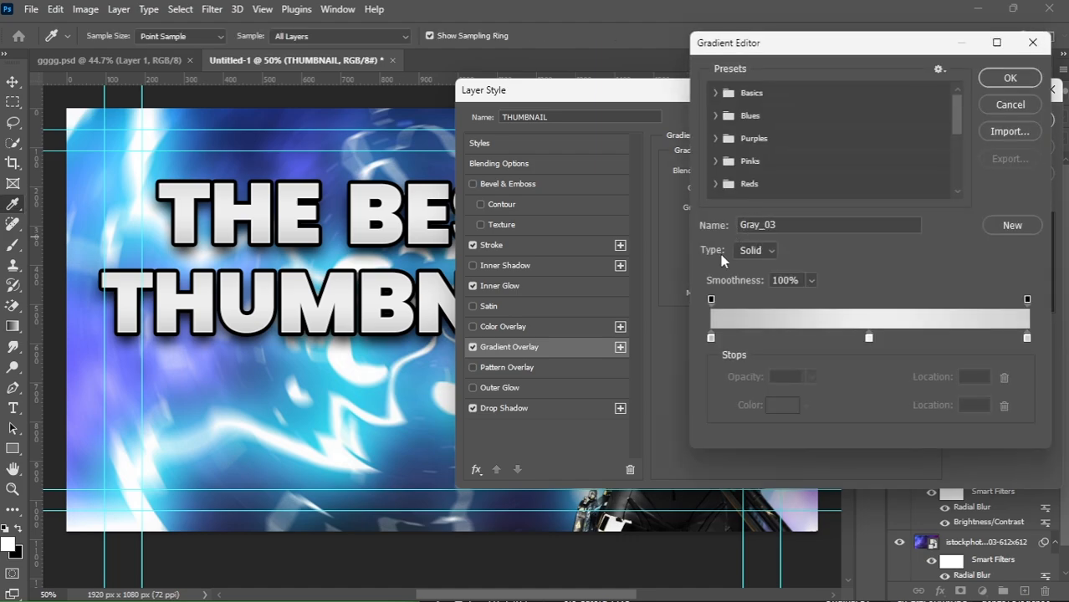
pyautogui.scroll(-6, 727, 167)
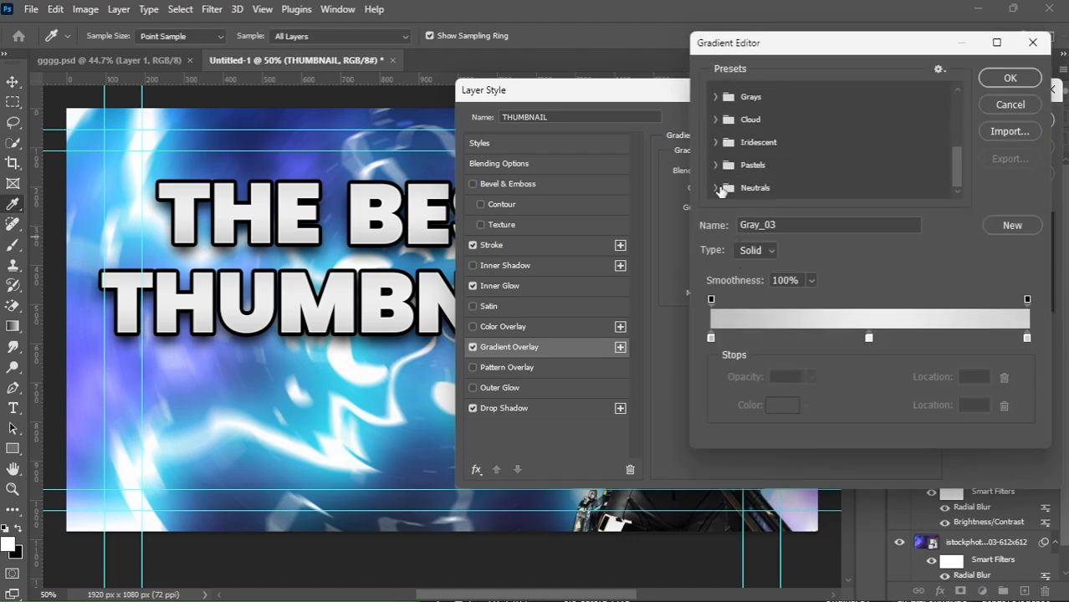
pyautogui.scroll(6, 726, 167)
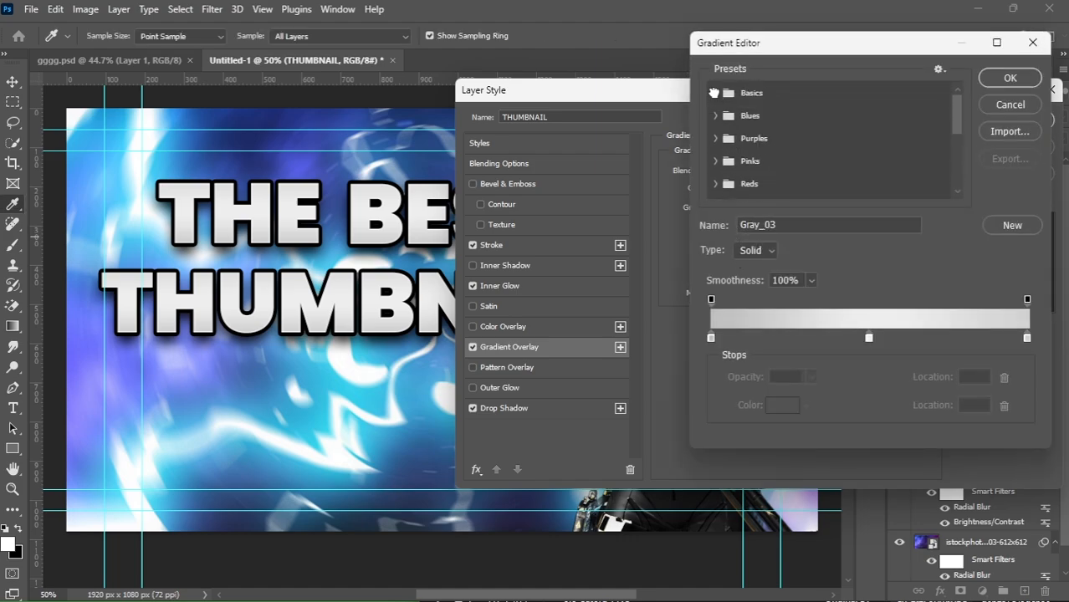
pyautogui.click(718, 94)
pyautogui.click(738, 116)
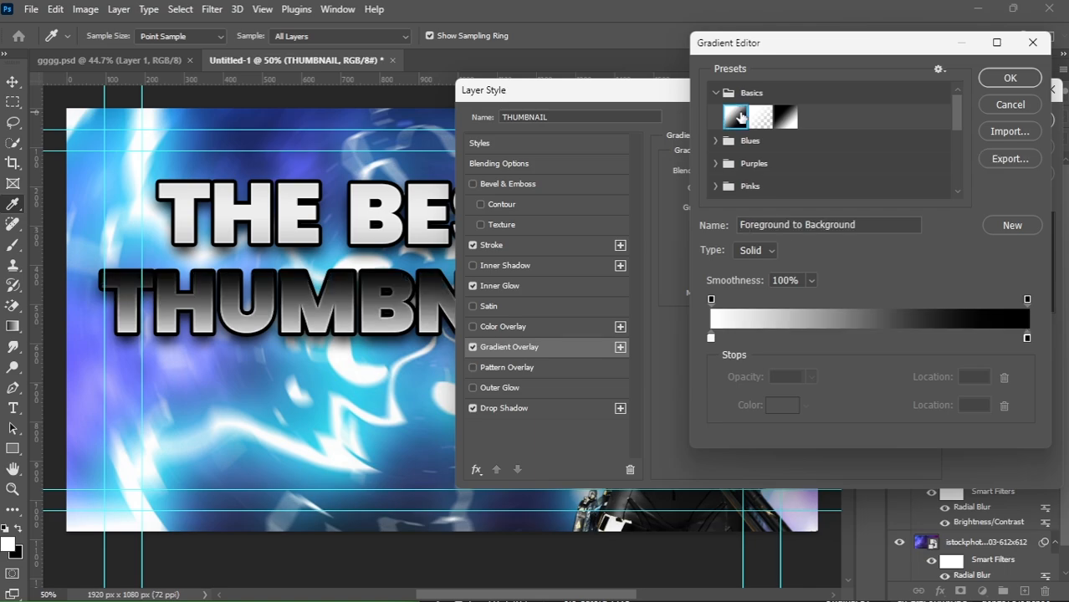
# Set the gradient's left colour stop to yellow #fff600.
pyautogui.click(711, 339)
pyautogui.click(782, 405)
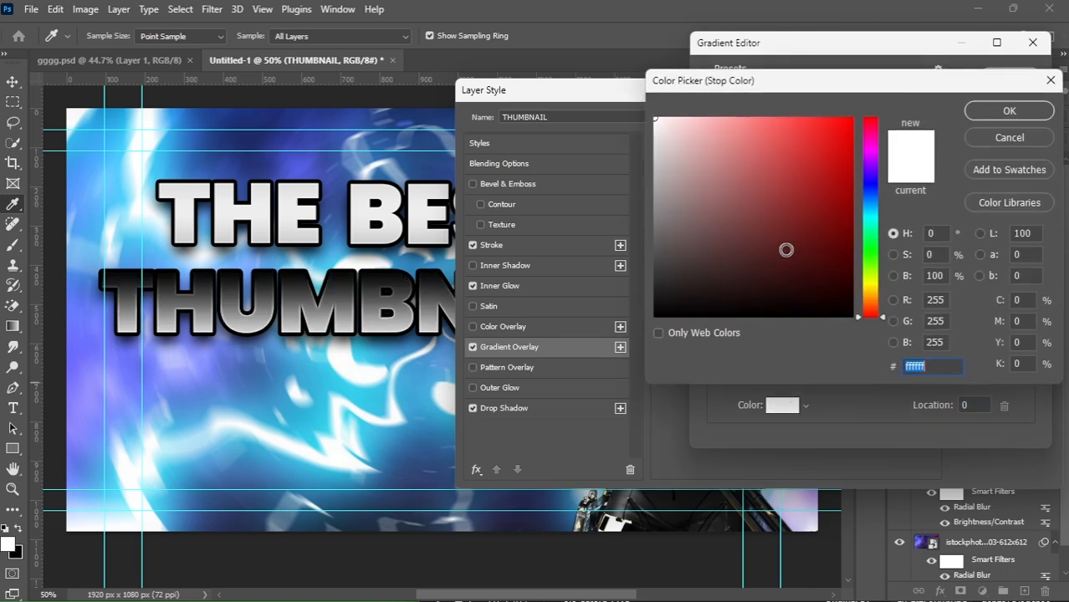
pyautogui.click(876, 283)
pyautogui.moveTo(837, 145); pyautogui.dragTo(853, 118)
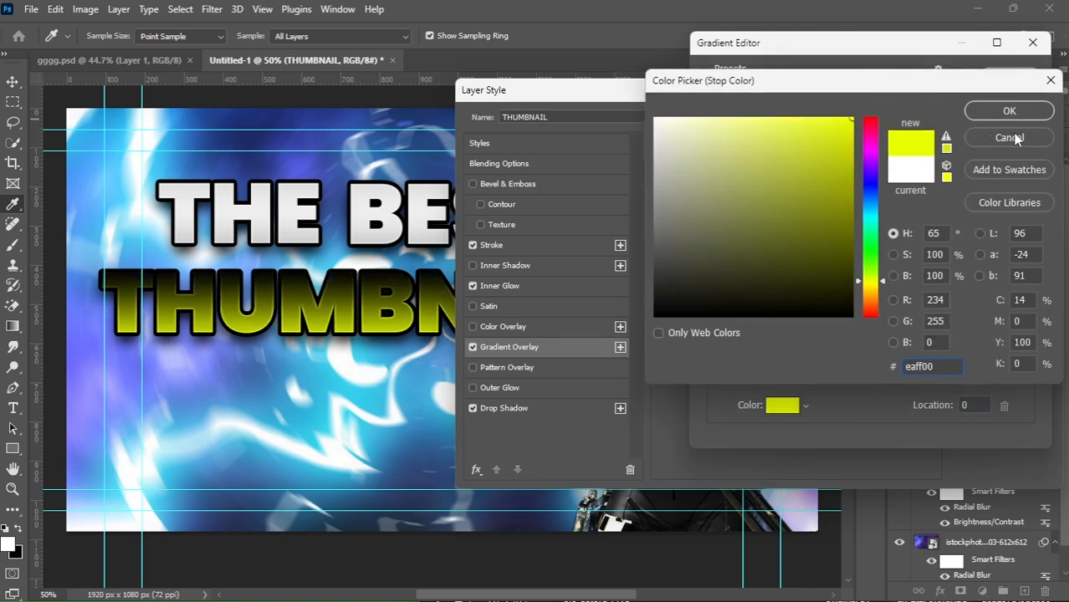
pyautogui.moveTo(869, 286); pyautogui.dragTo(870, 291)
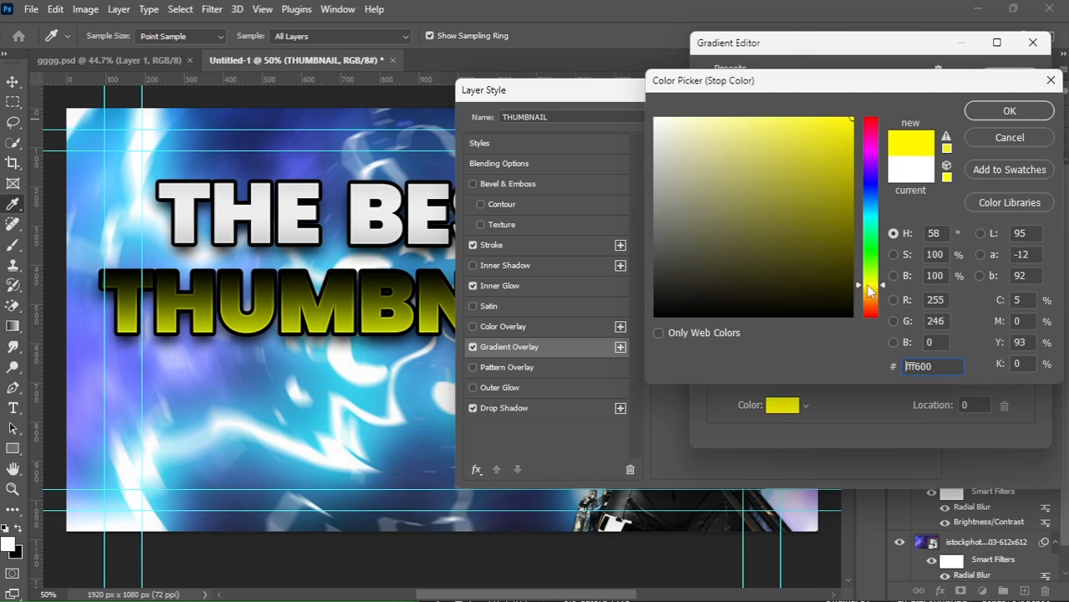
pyautogui.click(1007, 112)
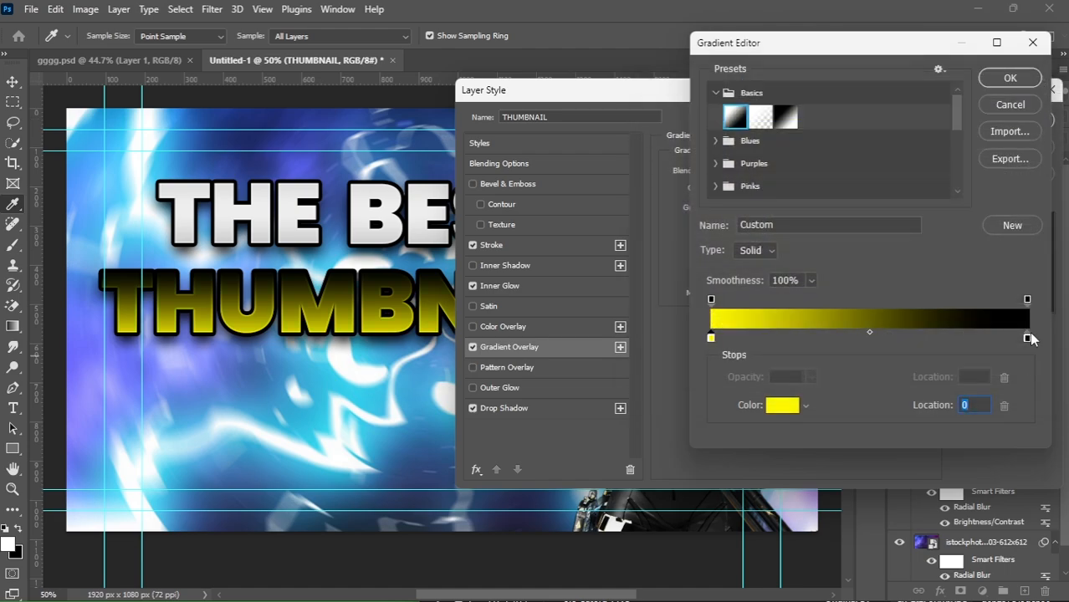
# Set the right colour stop to orange #ff8400 and apply the gradient overlay to THUMBNAIL.
pyautogui.click(1027, 338)
pyautogui.click(774, 408)
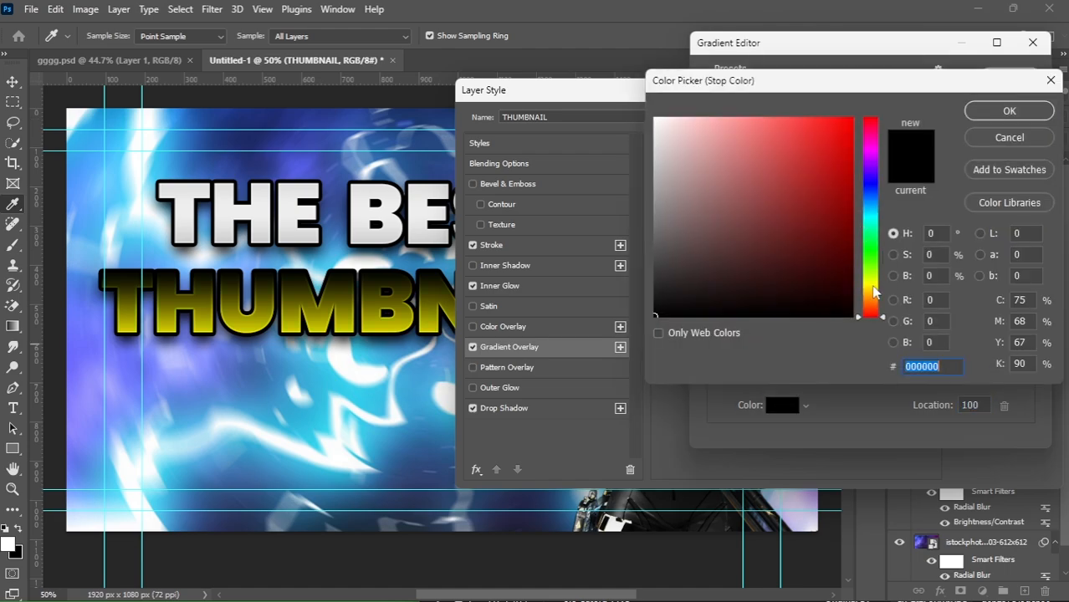
pyautogui.moveTo(872, 288); pyautogui.dragTo(876, 299)
pyautogui.moveTo(817, 170); pyautogui.dragTo(916, 76)
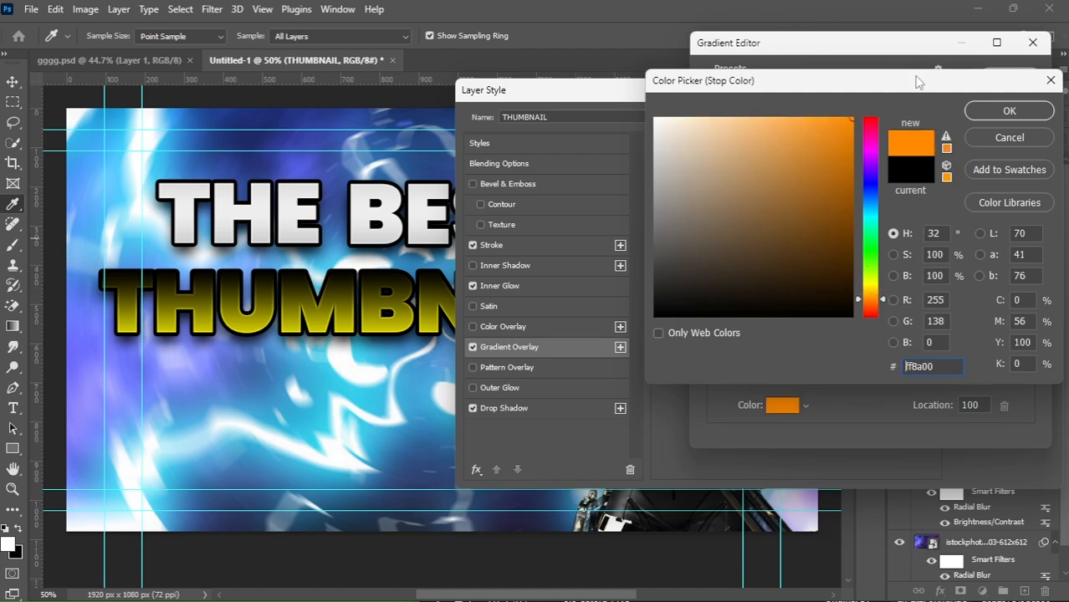
pyautogui.click(876, 298)
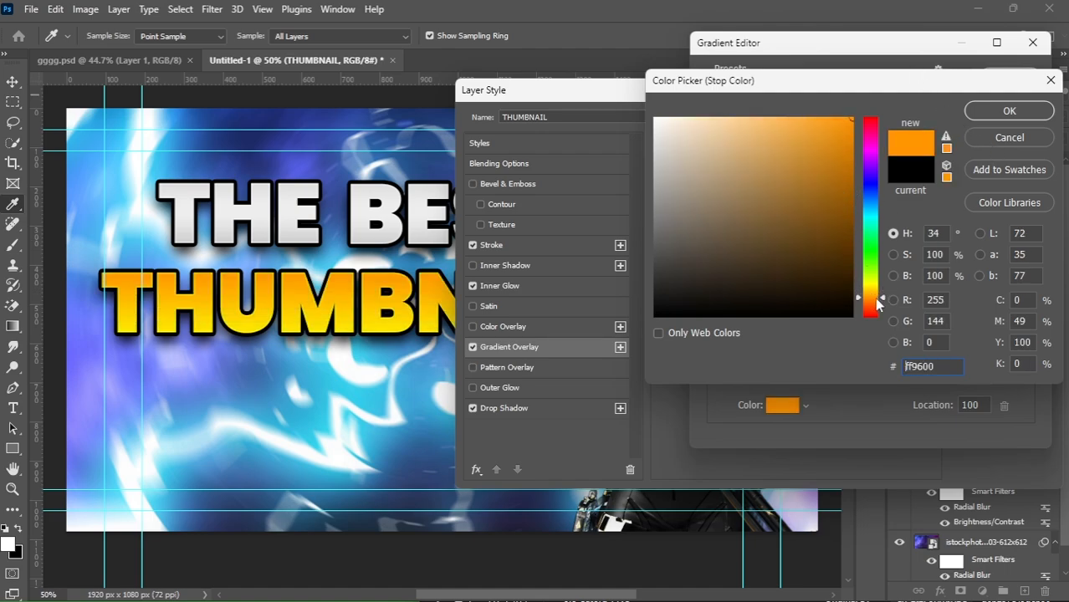
pyautogui.moveTo(877, 299); pyautogui.dragTo(876, 301)
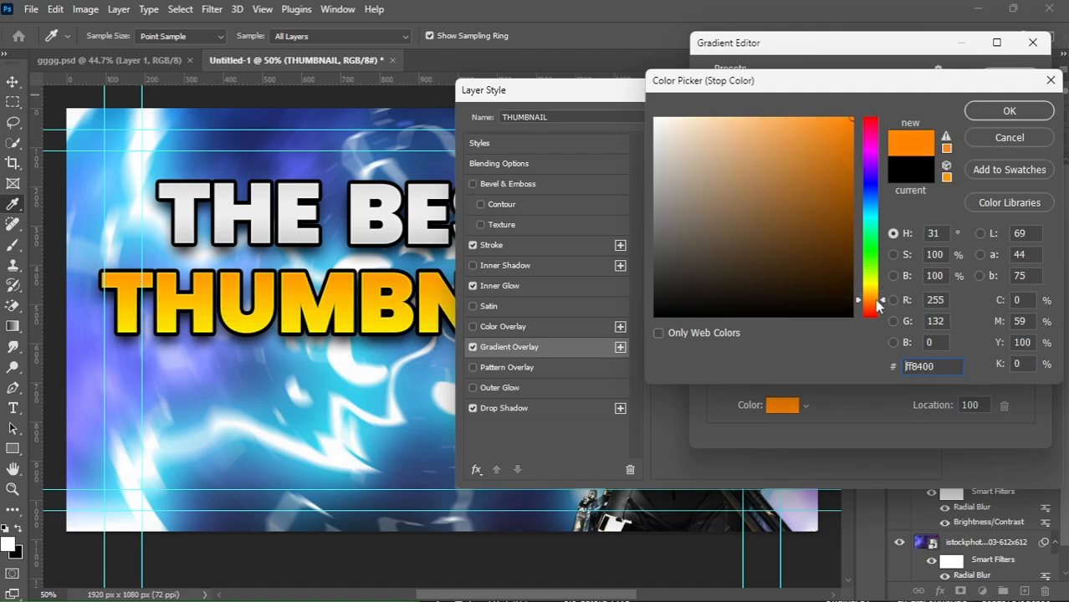
pyautogui.click(1006, 113)
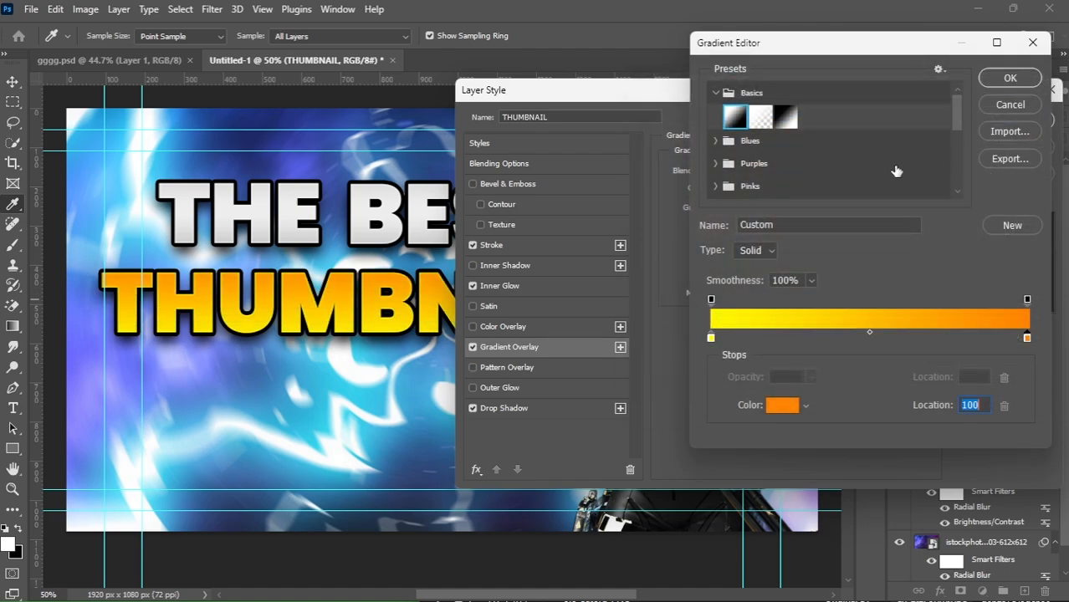
pyautogui.click(997, 82)
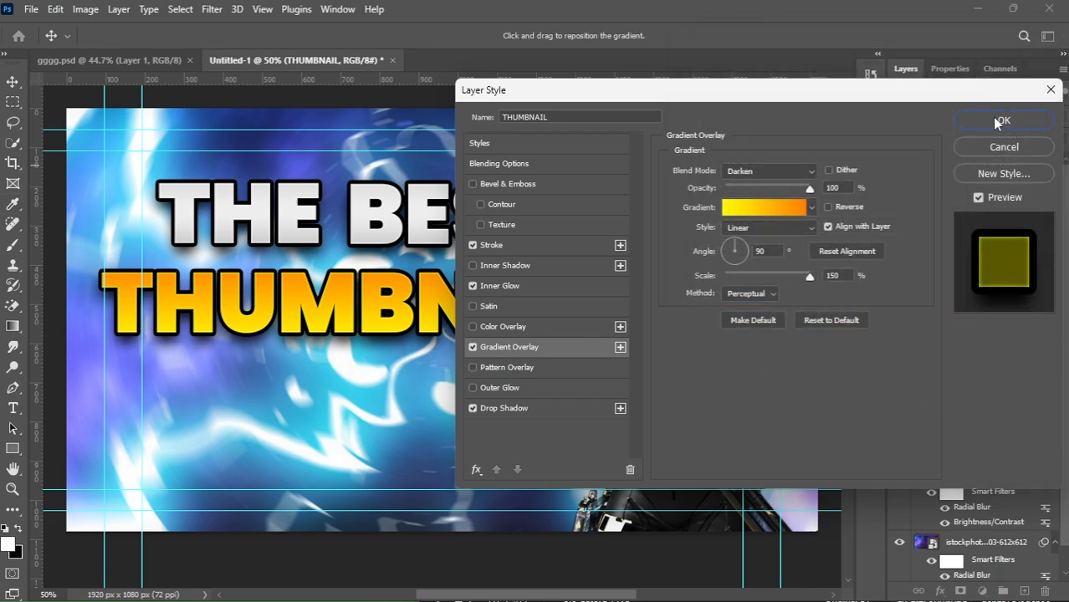
pyautogui.click(996, 123)
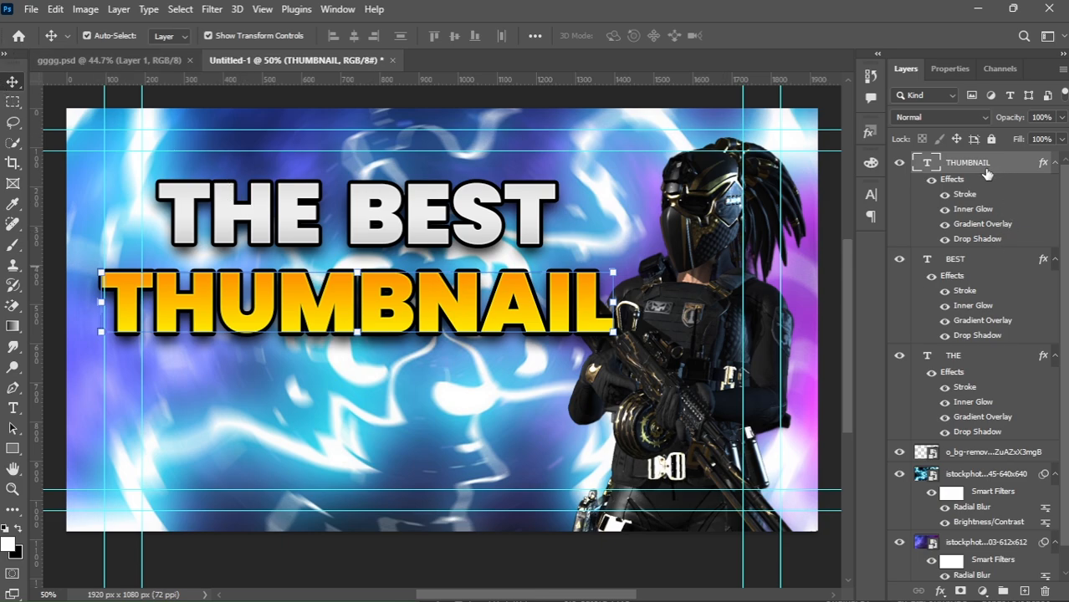
# Select all three text layers and rotate them about -5.5°, nudging the title up and left.
pyautogui.click(1053, 260)
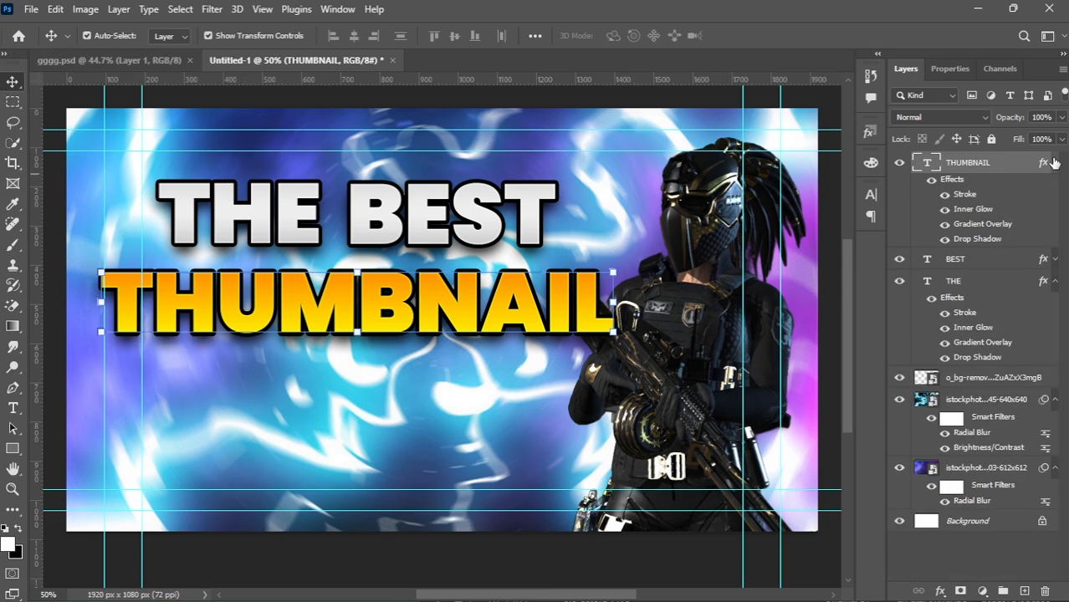
pyautogui.click(1054, 163)
pyautogui.click(1055, 207)
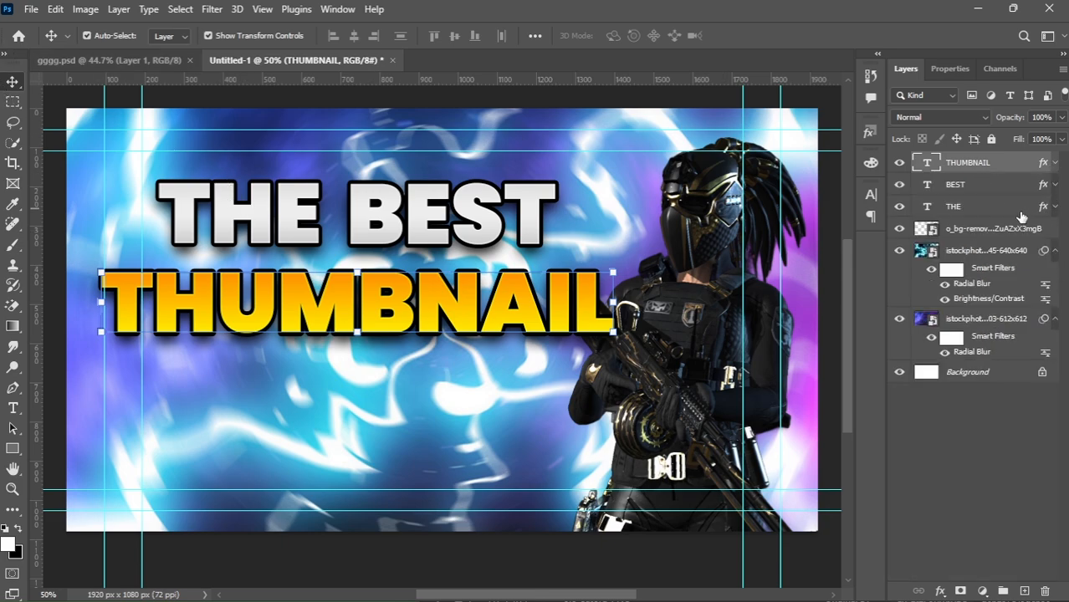
pyautogui.keyDown('shift'); pyautogui.click(995, 215); pyautogui.keyUp('shift')
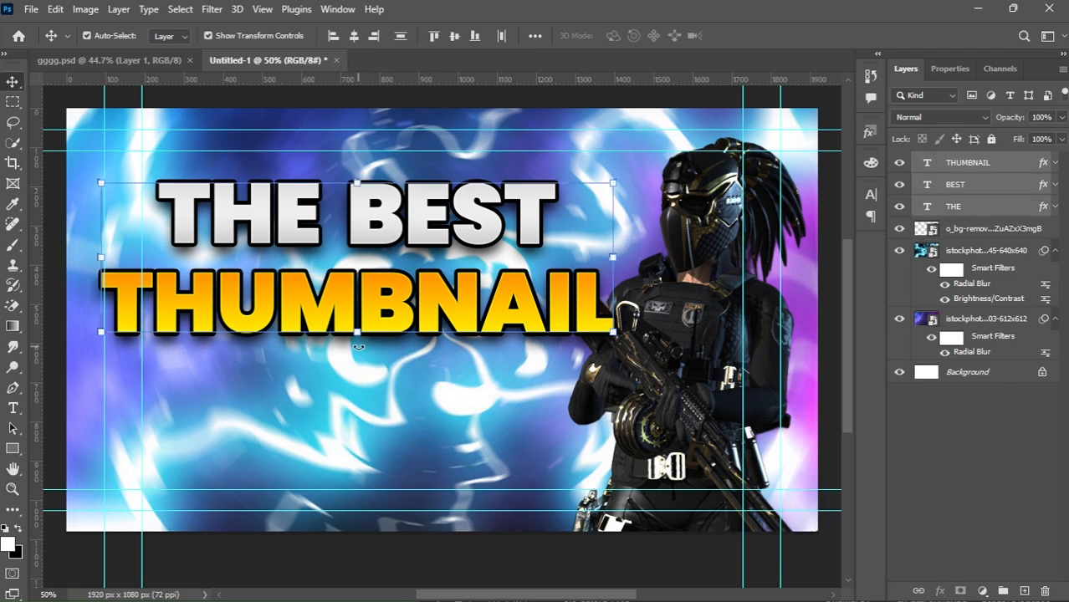
pyautogui.moveTo(358, 345); pyautogui.dragTo(367, 346)
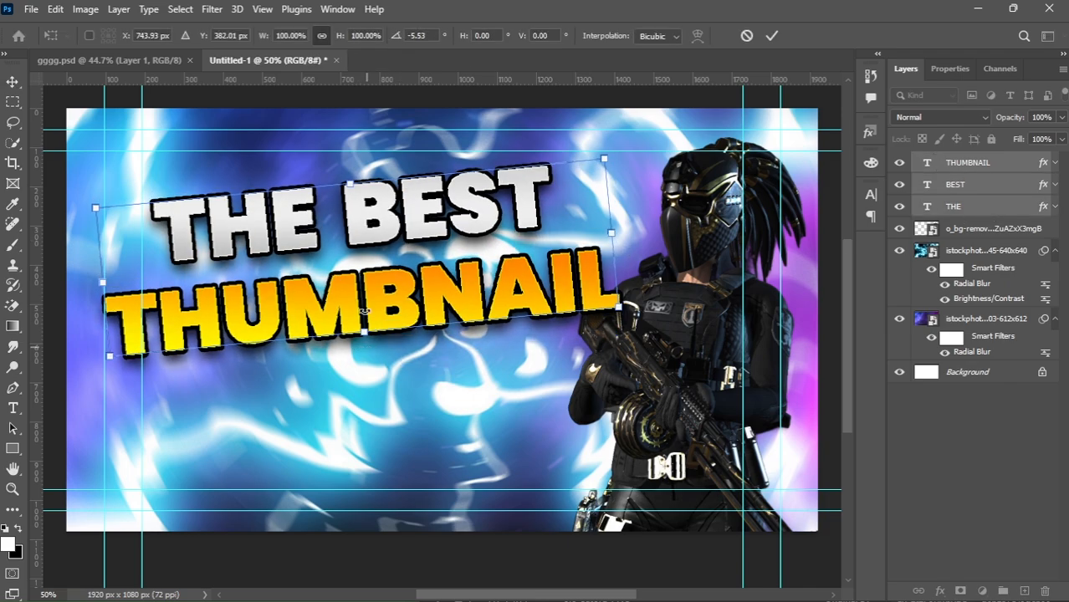
pyautogui.moveTo(386, 300); pyautogui.dragTo(371, 282)
pyautogui.press('Return')
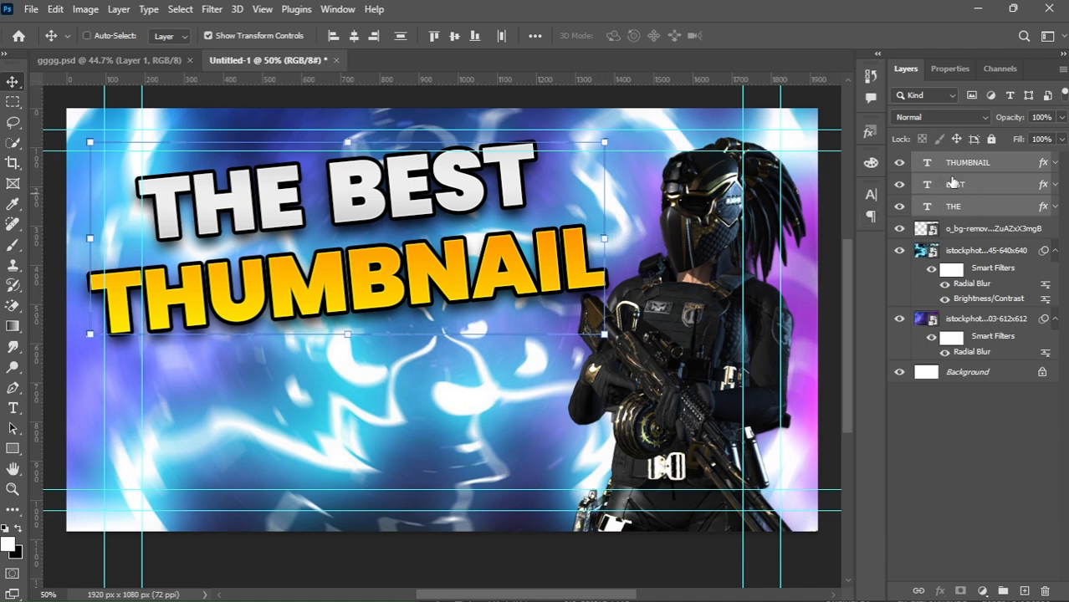
# Group the three text layers and name the group text.
pyautogui.hotkey('ctrl', 'g')
pyautogui.doubleClick(970, 161)
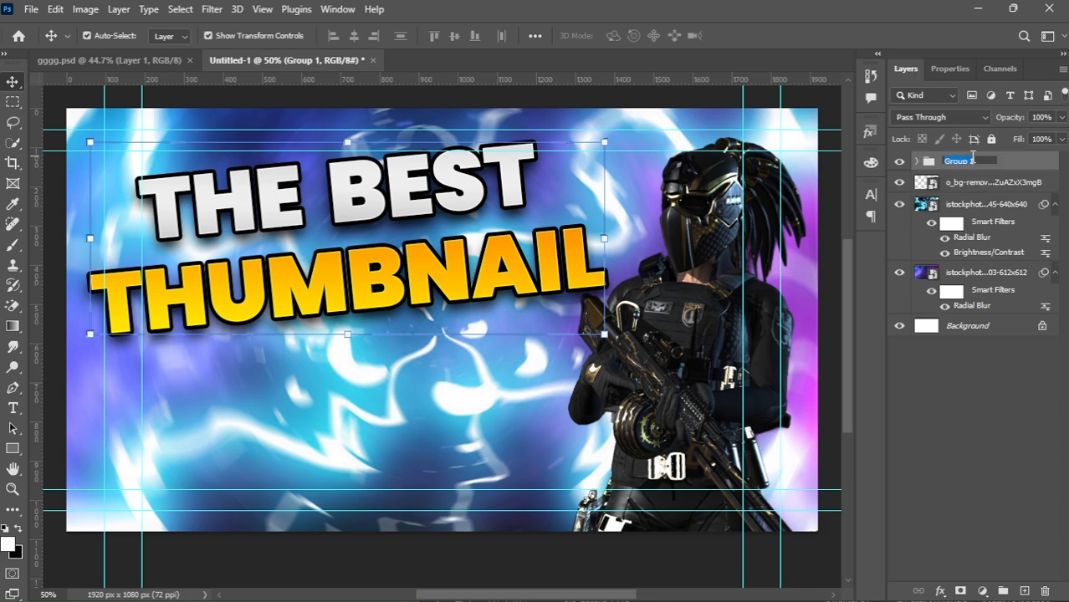
pyautogui.write('text')
pyautogui.click(1028, 401)
# Add a Drop Shadow layer style to the soldier cut-out layer.
pyautogui.click(1034, 191)
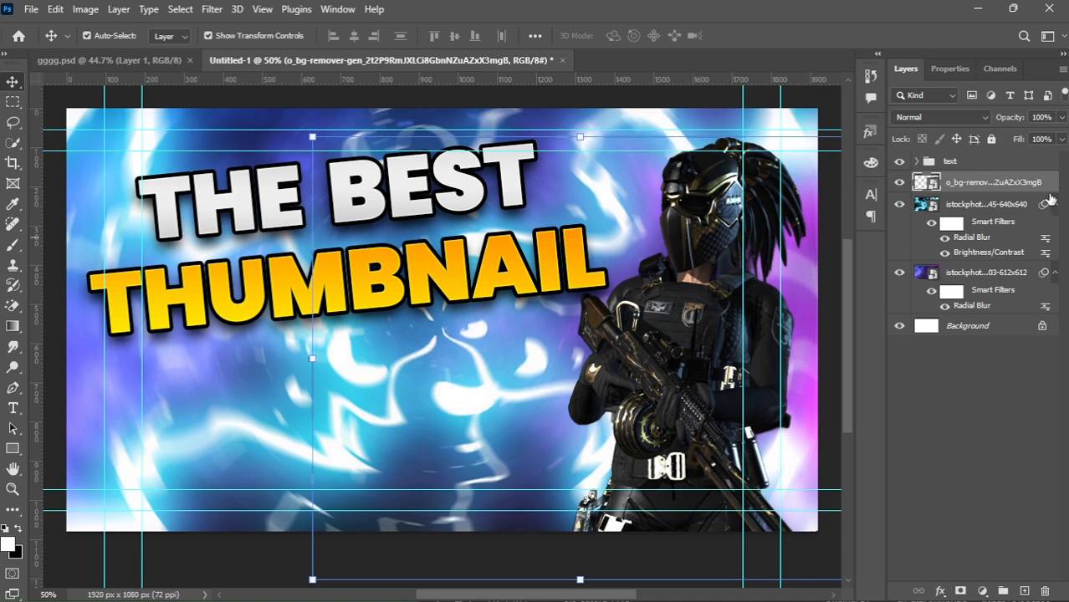
pyautogui.doubleClick(1050, 186)
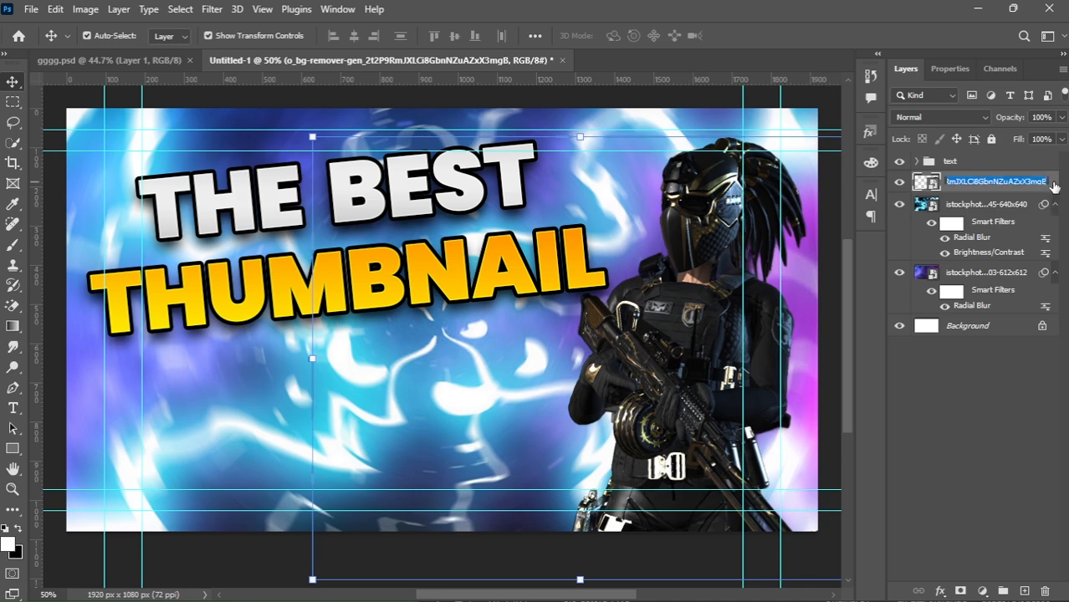
pyautogui.press('Return')
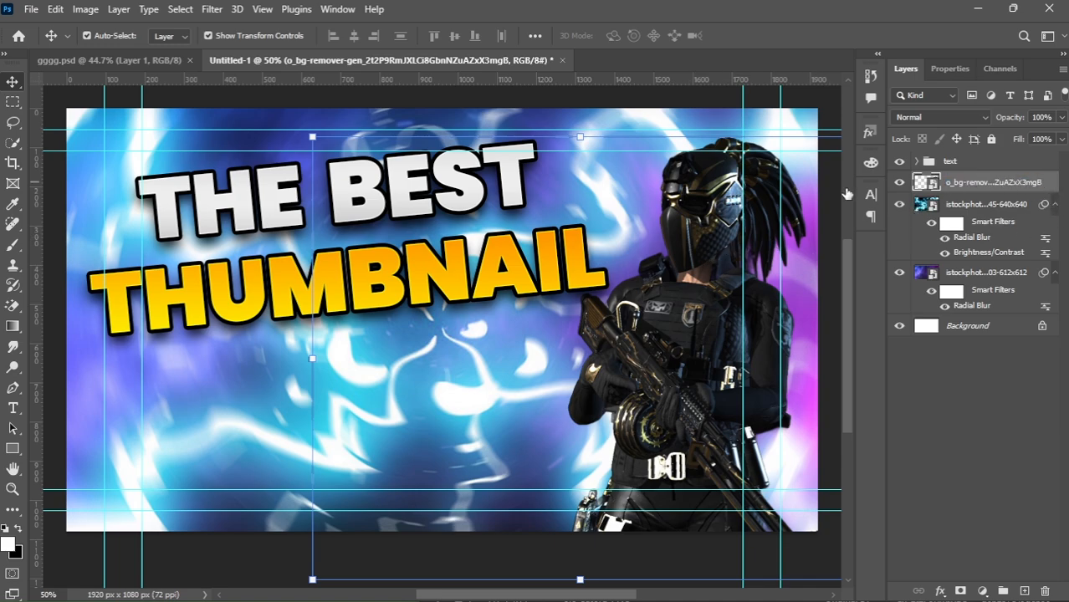
pyautogui.doubleClick(963, 185)
pyautogui.moveTo(590, 94); pyautogui.dragTo(241, 34)
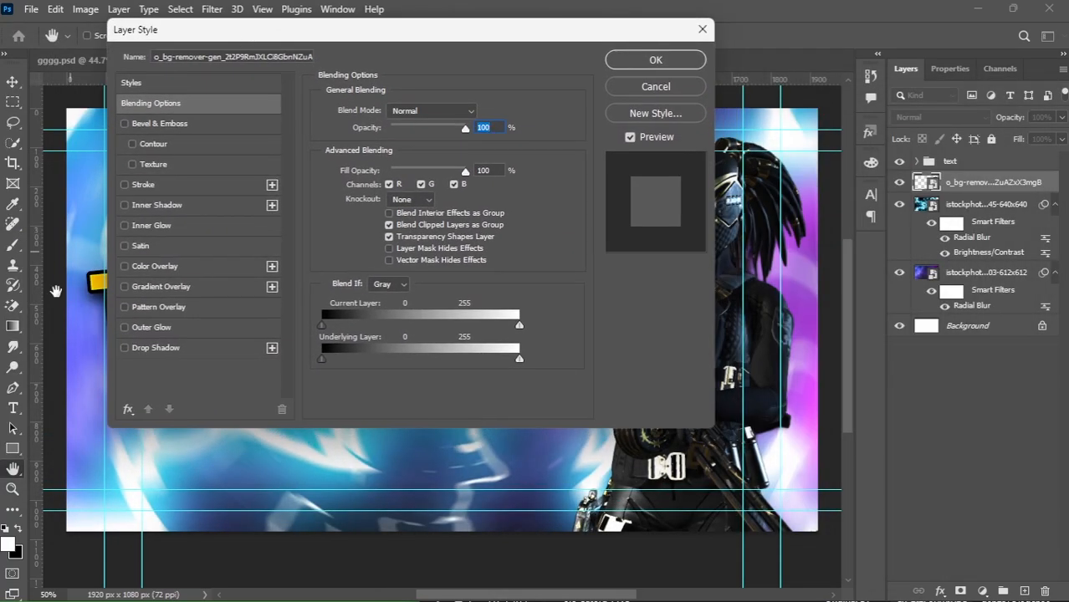
pyautogui.click(125, 348)
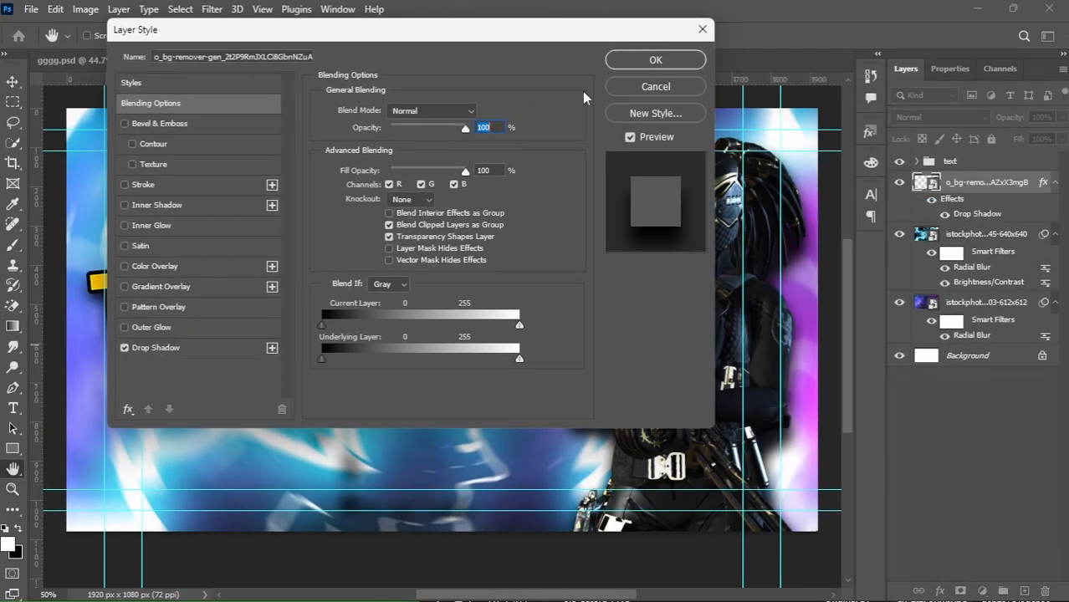
pyautogui.click(194, 348)
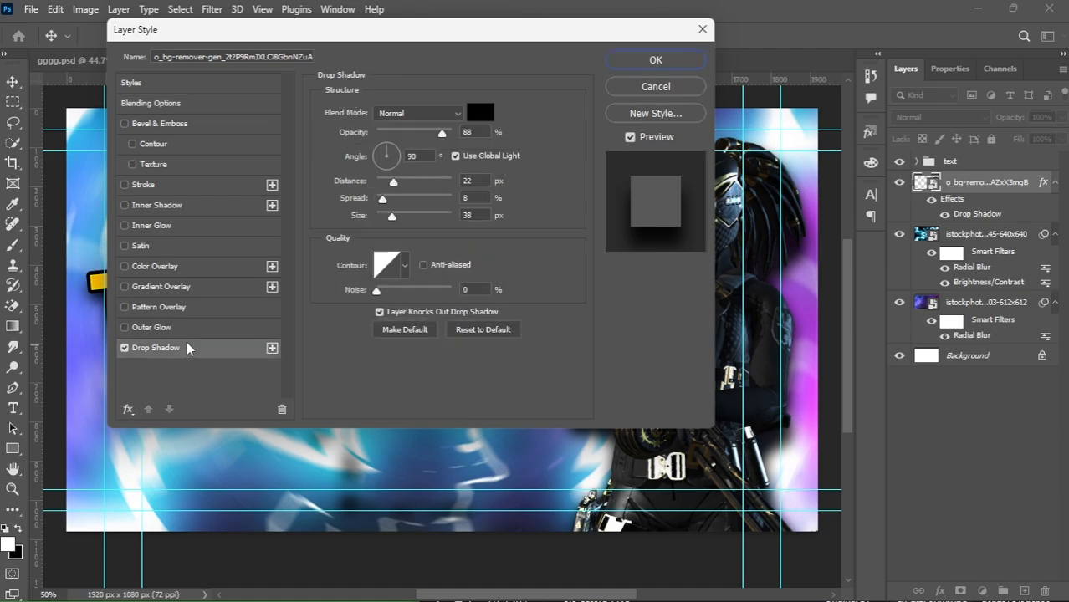
pyautogui.click(654, 61)
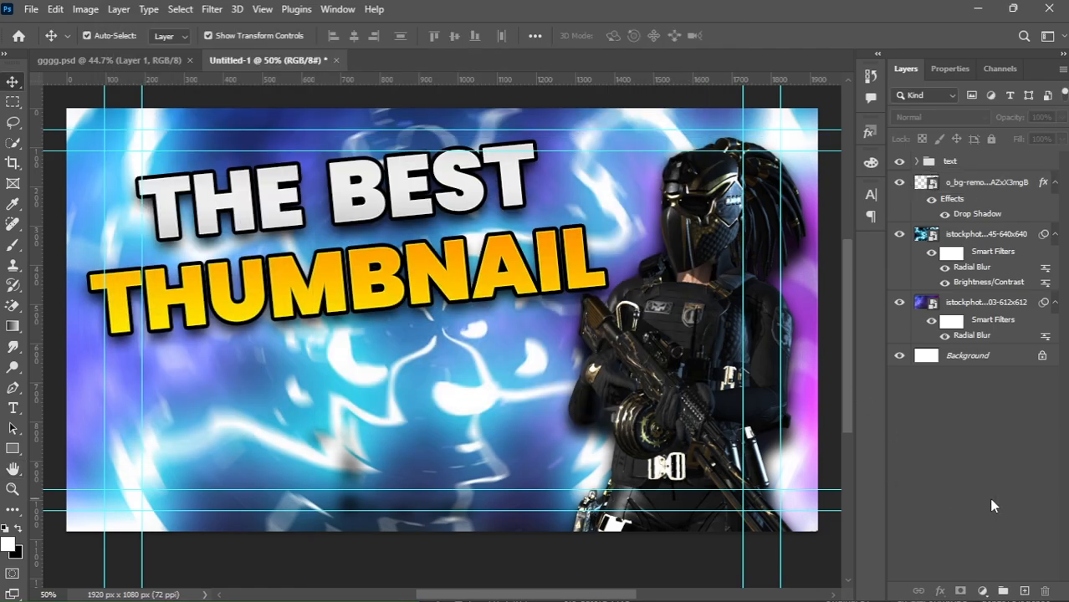
# Drag the images Photoshop logo from the Downloads folder in File Explorer onto the canvas and enlarge it to about 267%.
pyautogui.moveTo(559, 584)
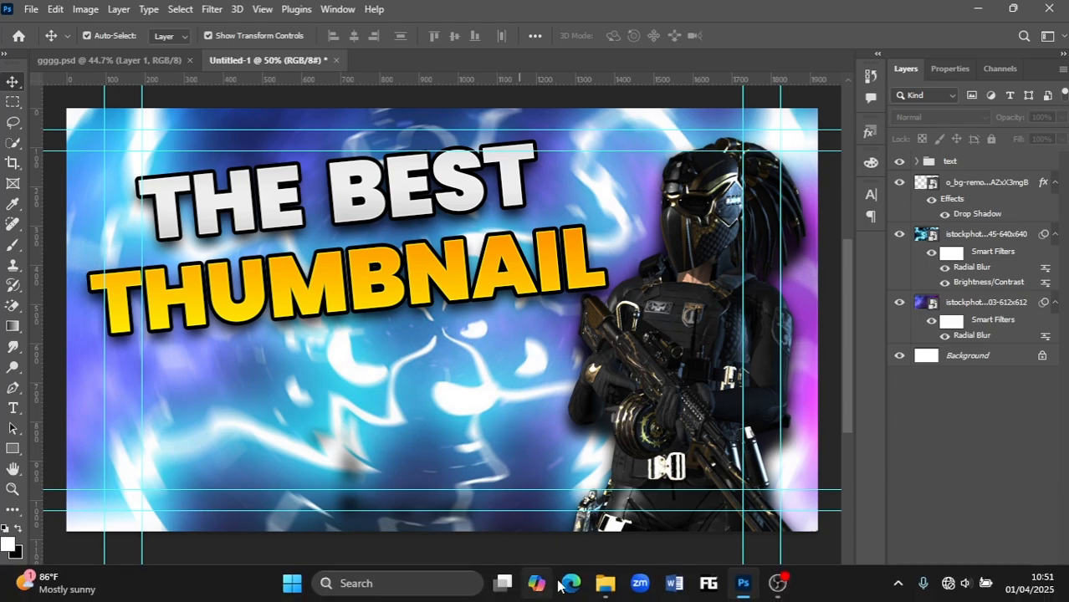
pyautogui.click(605, 582)
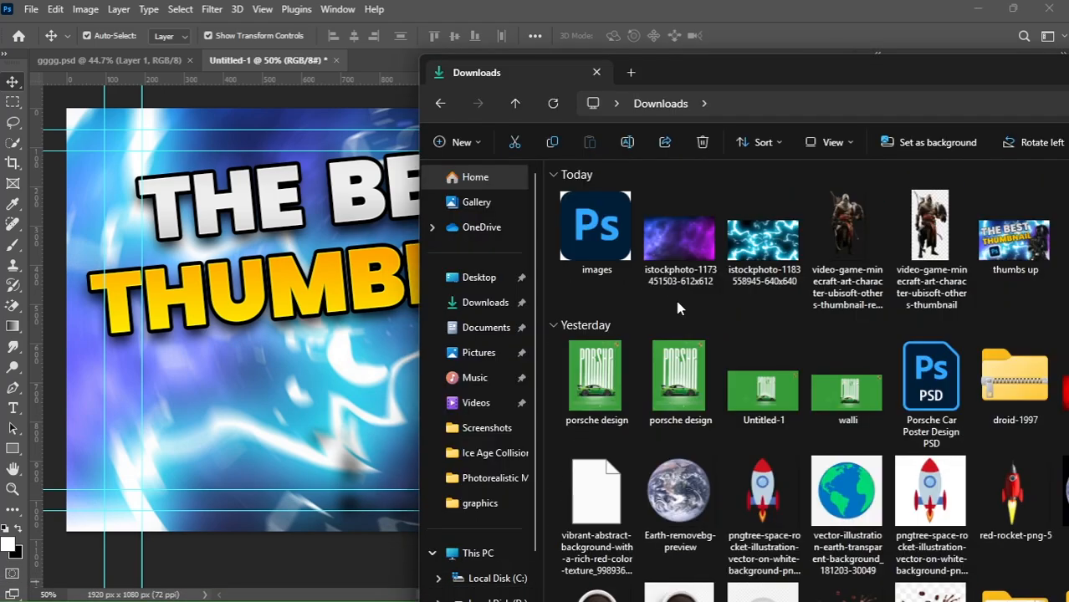
pyautogui.moveTo(596, 228); pyautogui.dragTo(327, 436)
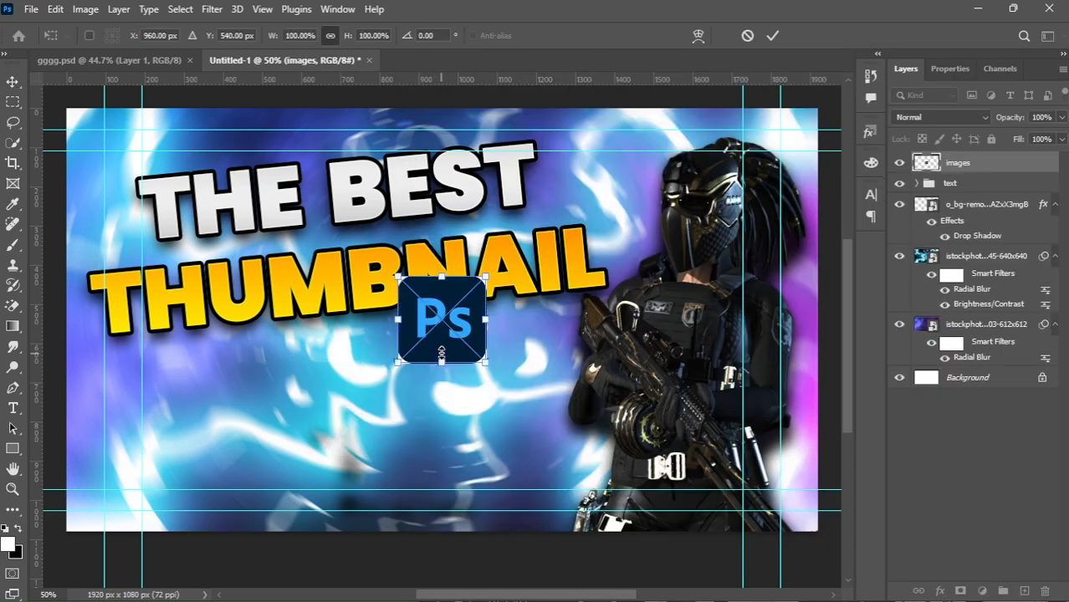
pyautogui.moveTo(444, 324); pyautogui.dragTo(241, 429)
pyautogui.moveTo(281, 382); pyautogui.dragTo(430, 237)
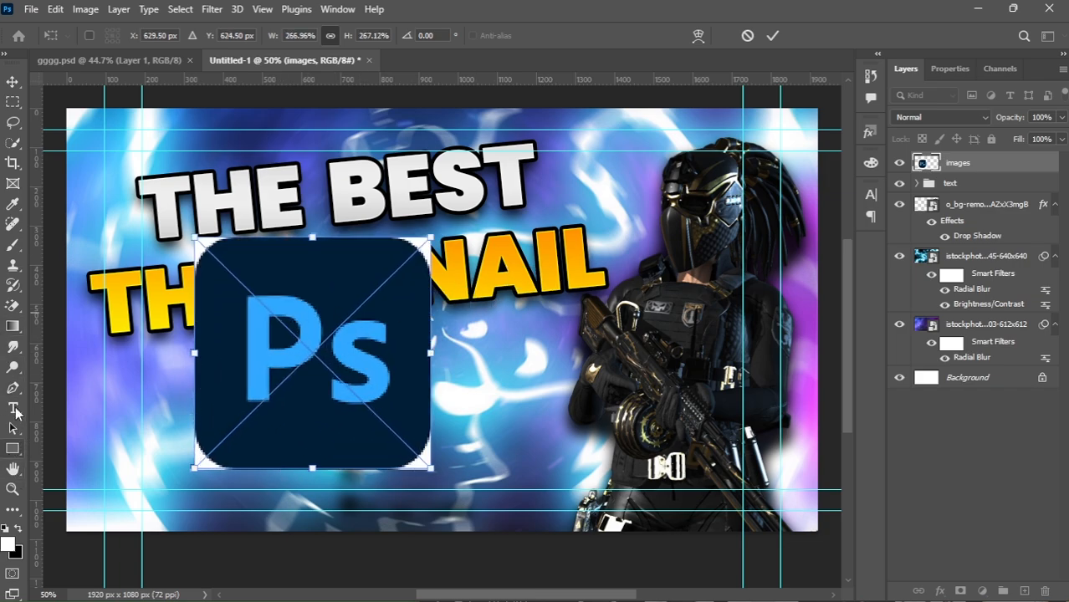
# Erase the white corners around the Ps logo with the Magic Eraser tool.
pyautogui.click(13, 306)
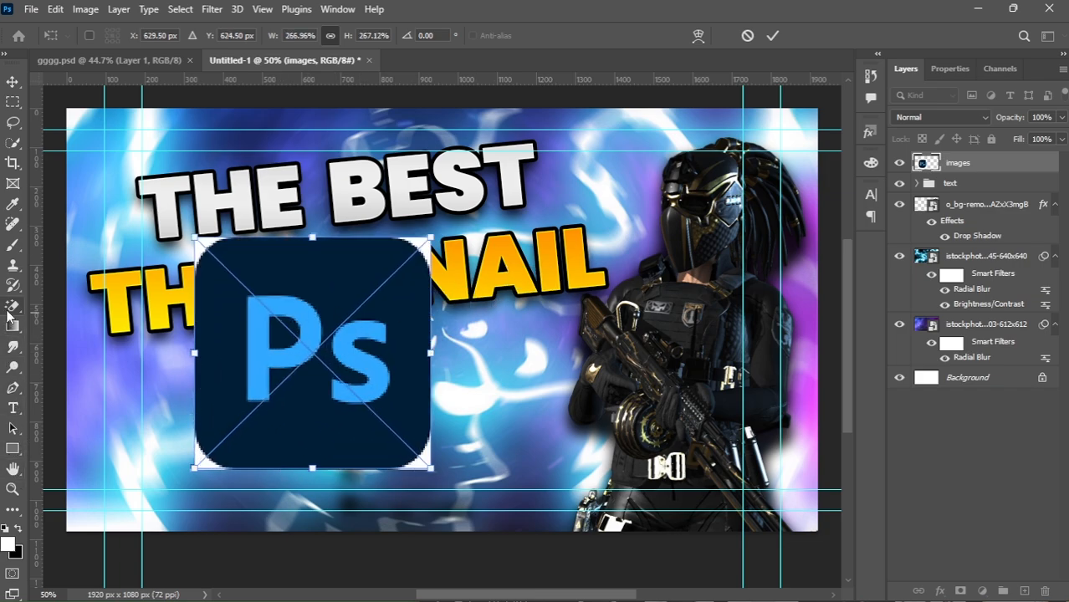
pyautogui.click(209, 251)
pyautogui.click(496, 237)
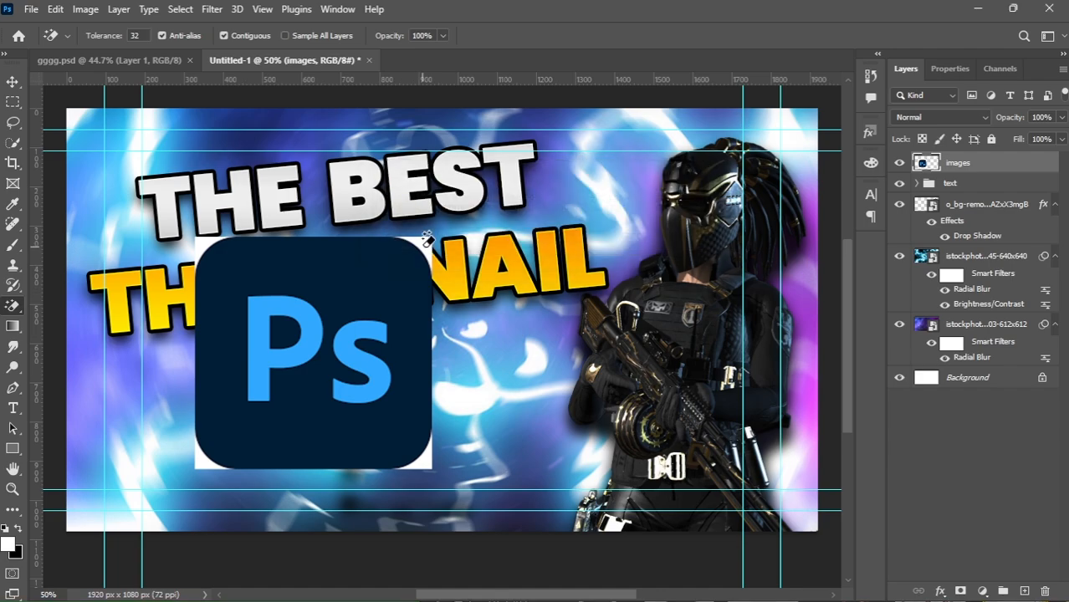
pyautogui.click(429, 459)
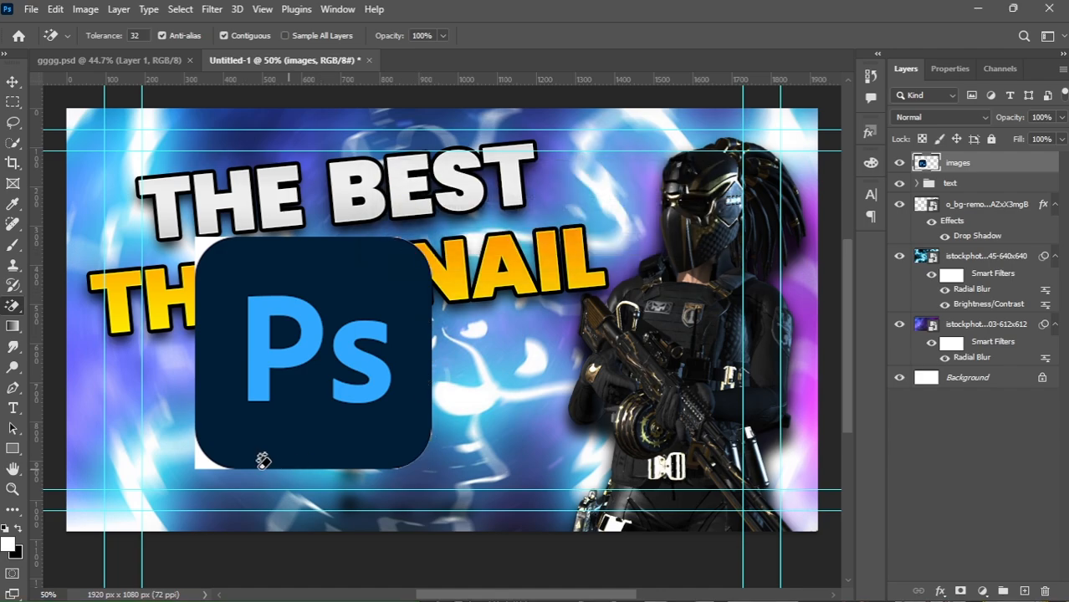
pyautogui.click(202, 460)
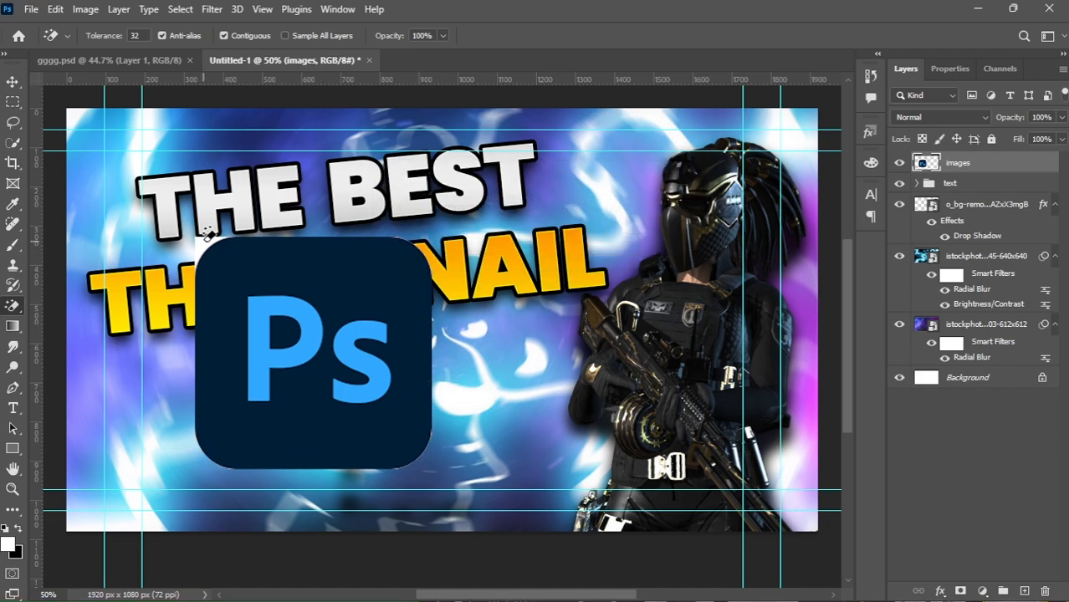
# Free-transform the Ps logo to about 42% size, rotate it about -5.37° and place it in the lower-left area.
pyautogui.press('v')
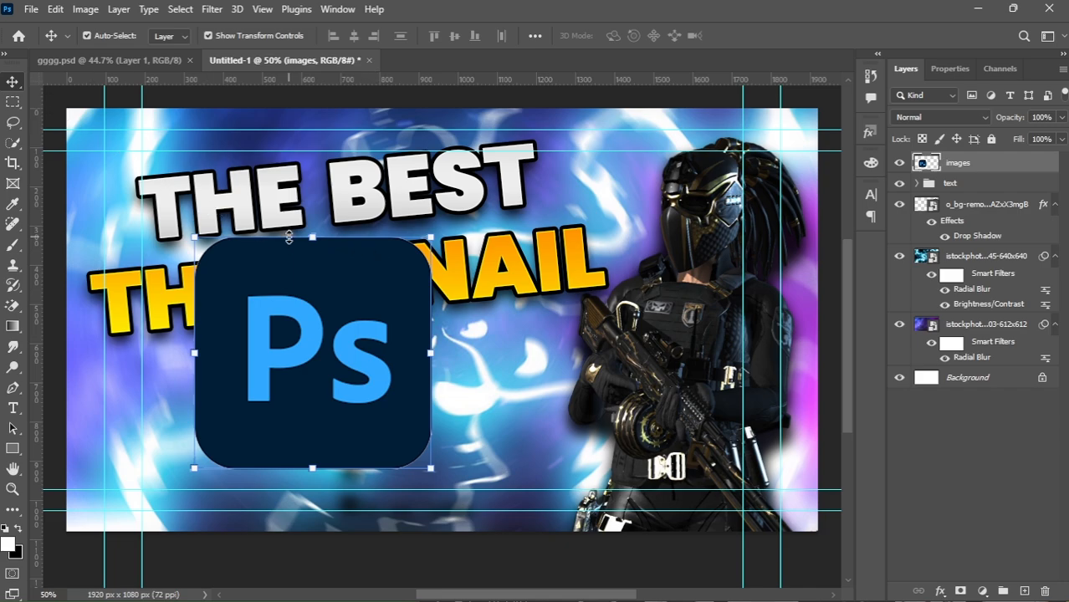
pyautogui.hotkey('ctrl', 't')
pyautogui.moveTo(312, 237); pyautogui.dragTo(311, 375)
pyautogui.moveTo(324, 420); pyautogui.dragTo(234, 407)
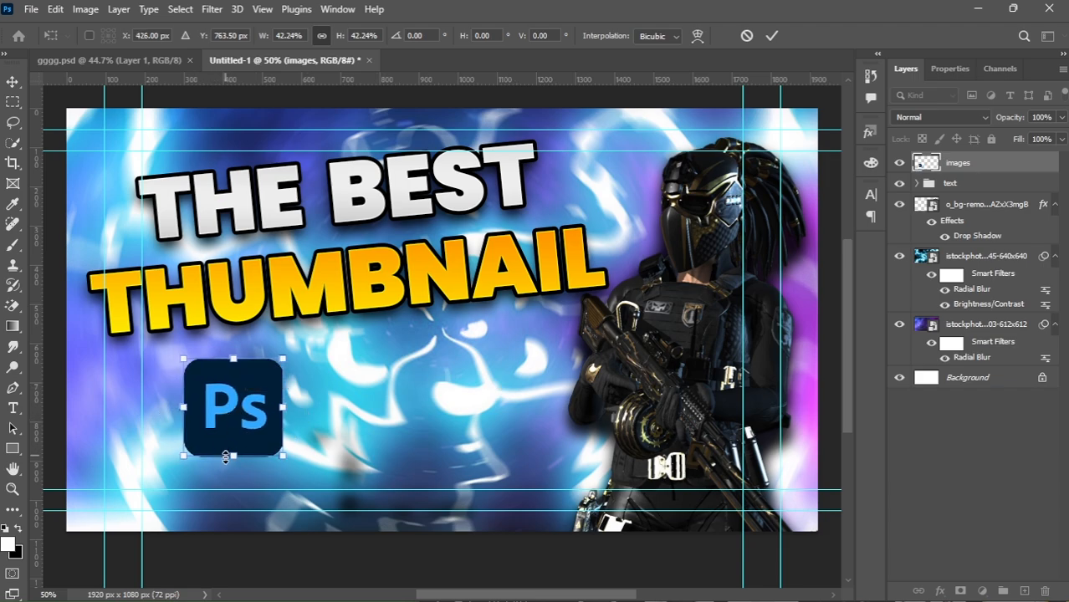
pyautogui.moveTo(232, 474); pyautogui.dragTo(236, 477)
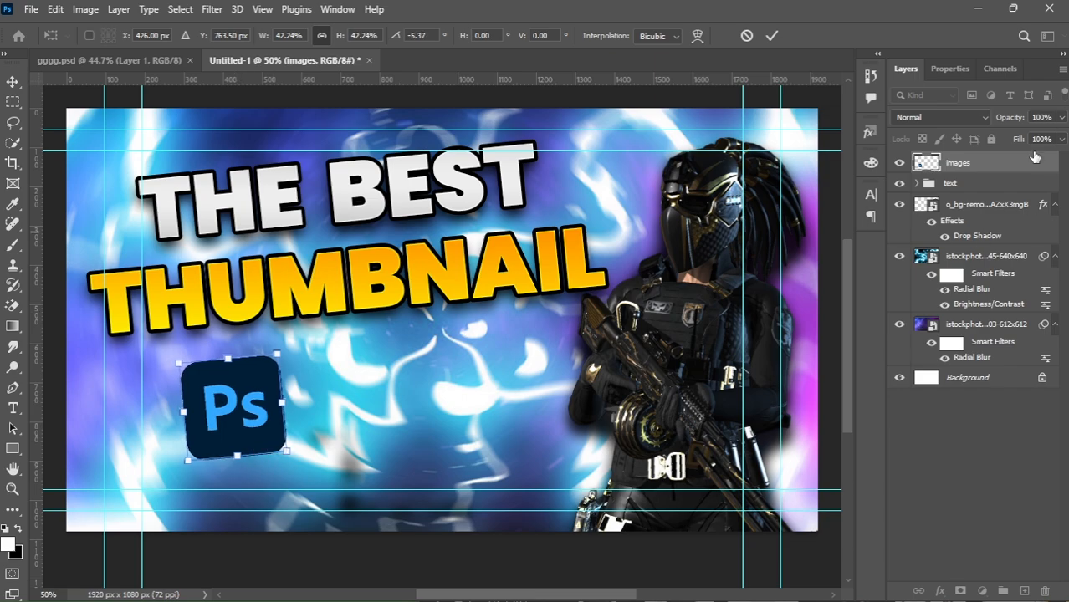
pyautogui.press('Return')
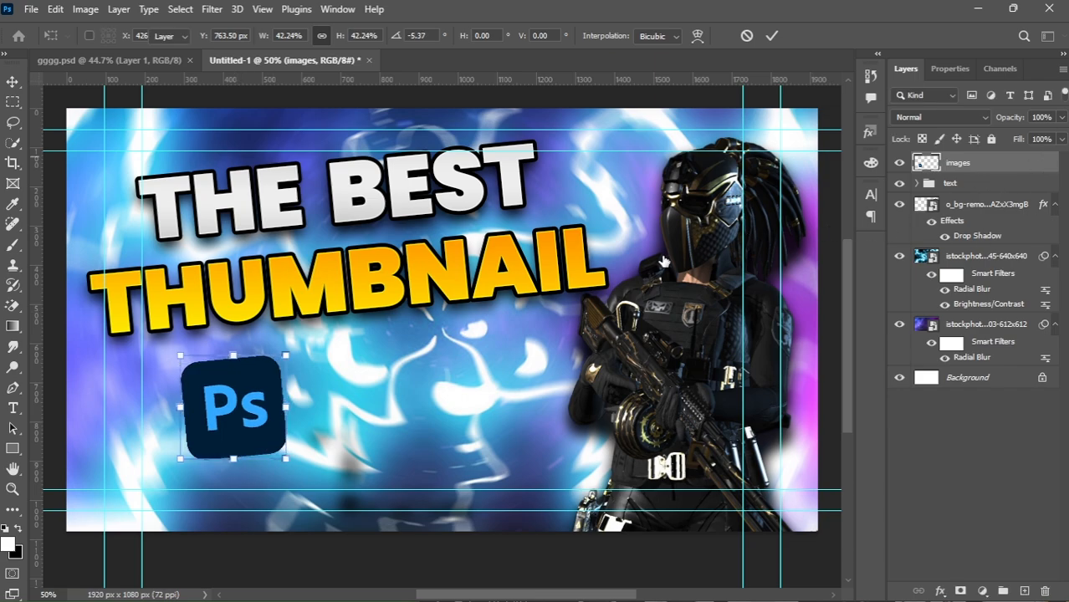
# Open the images layer's Layer Style and add a 10 px outside Stroke in white ffffff.
pyautogui.doubleClick(1013, 167)
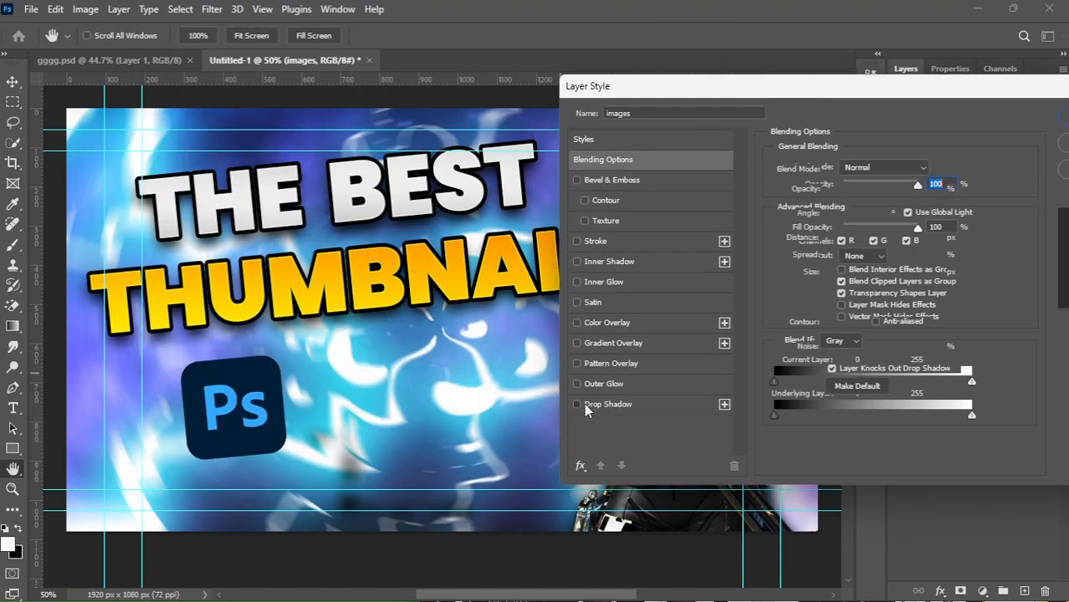
pyautogui.click(596, 407)
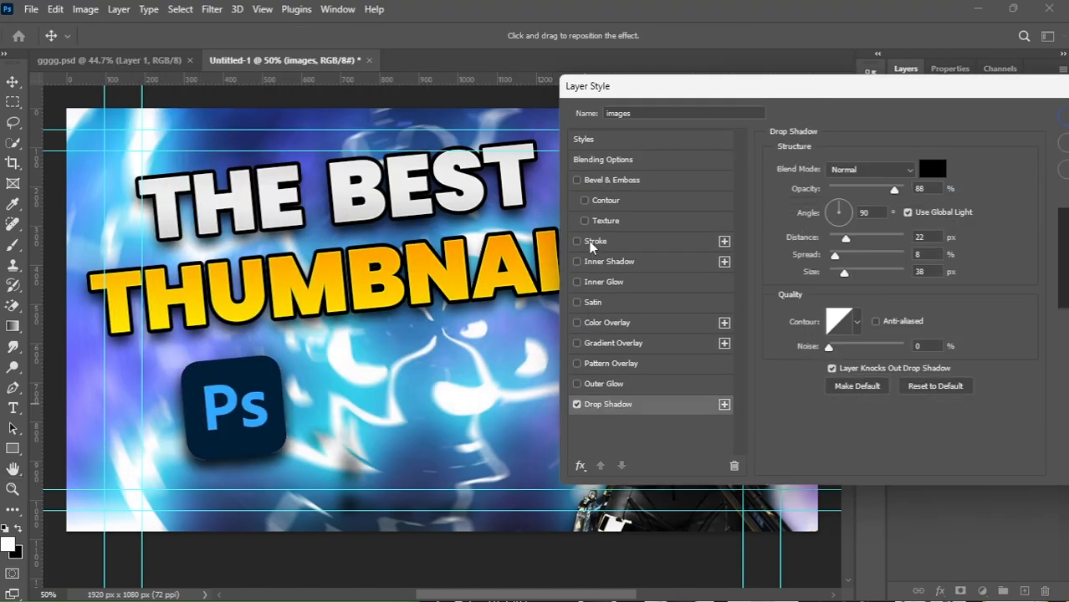
pyautogui.click(594, 241)
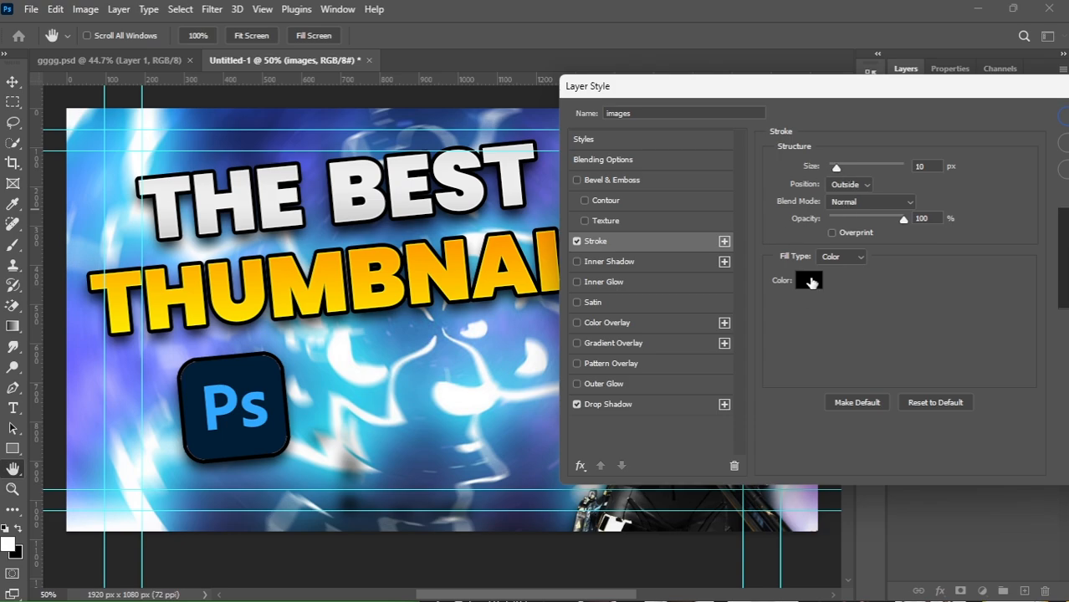
pyautogui.click(809, 282)
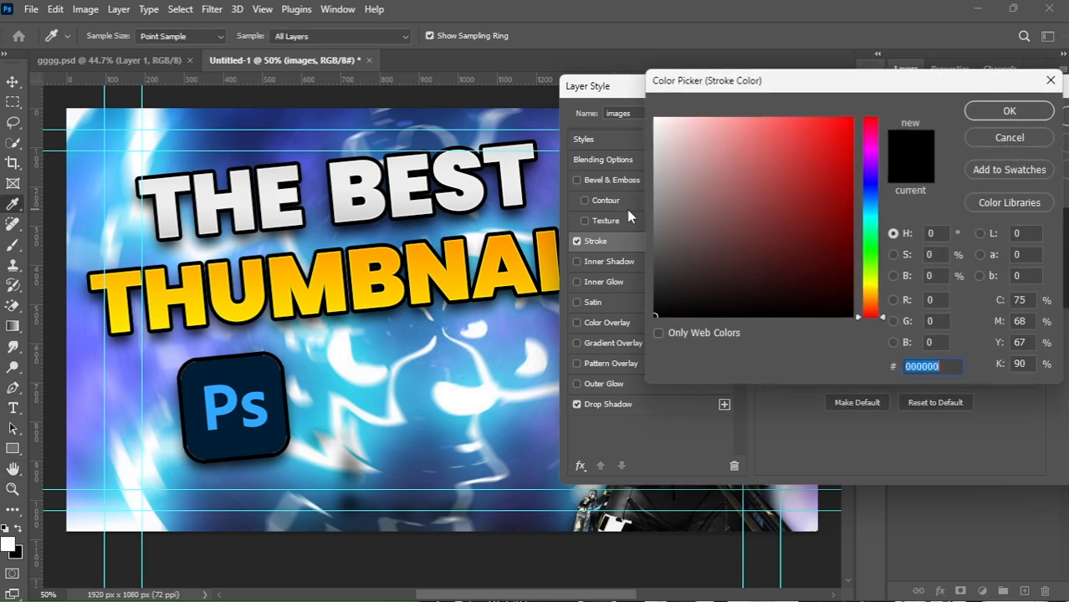
pyautogui.write('ffffff')
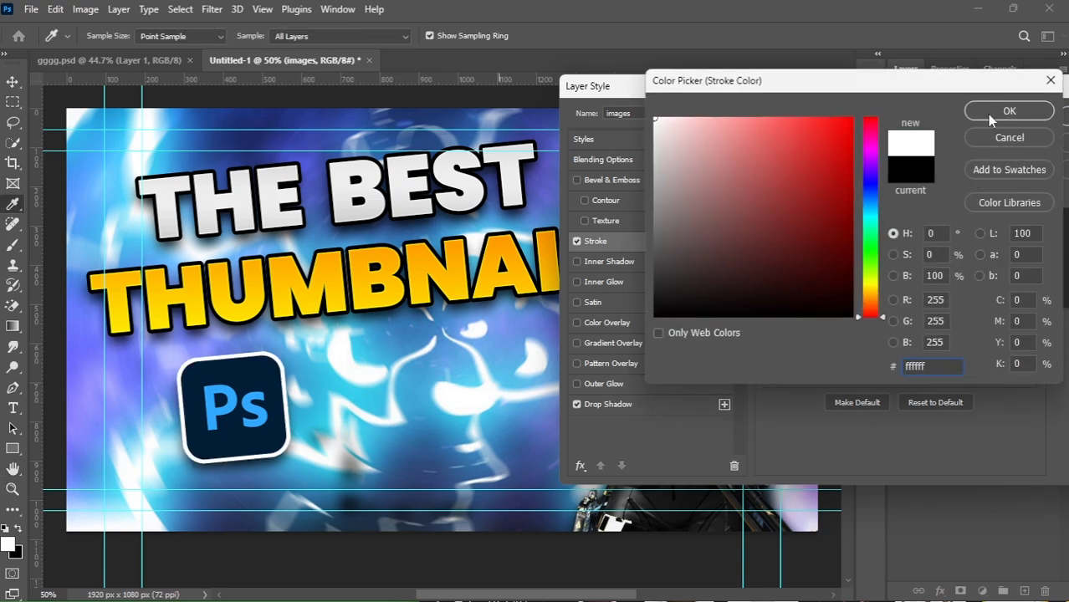
pyautogui.click(991, 114)
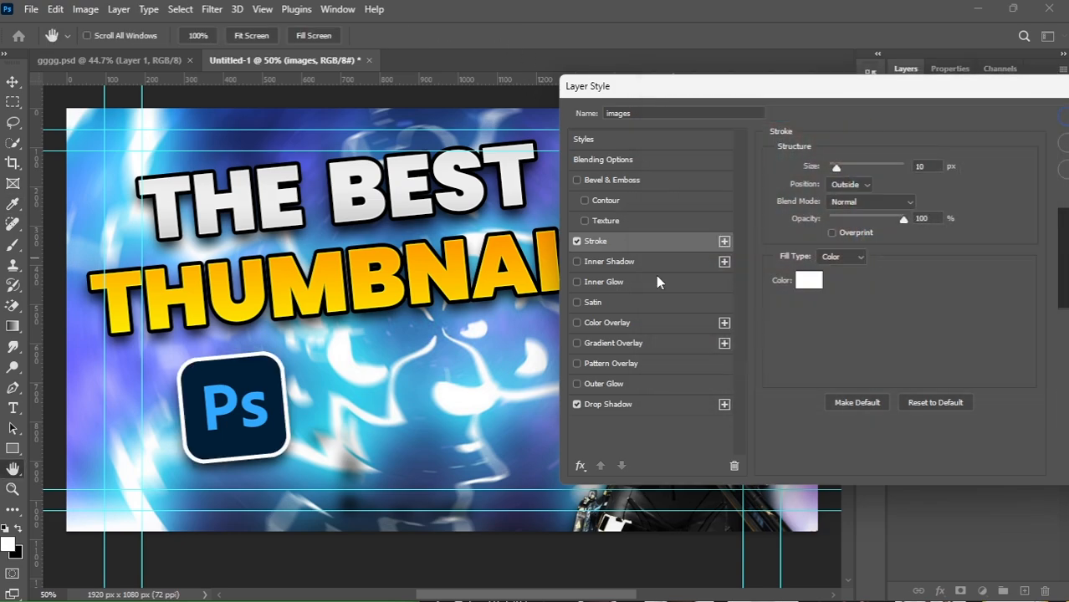
# Turn off Drop Shadow and add an Outer Glow with opacity 63%, spread 28% and size 57 px.
pyautogui.click(577, 405)
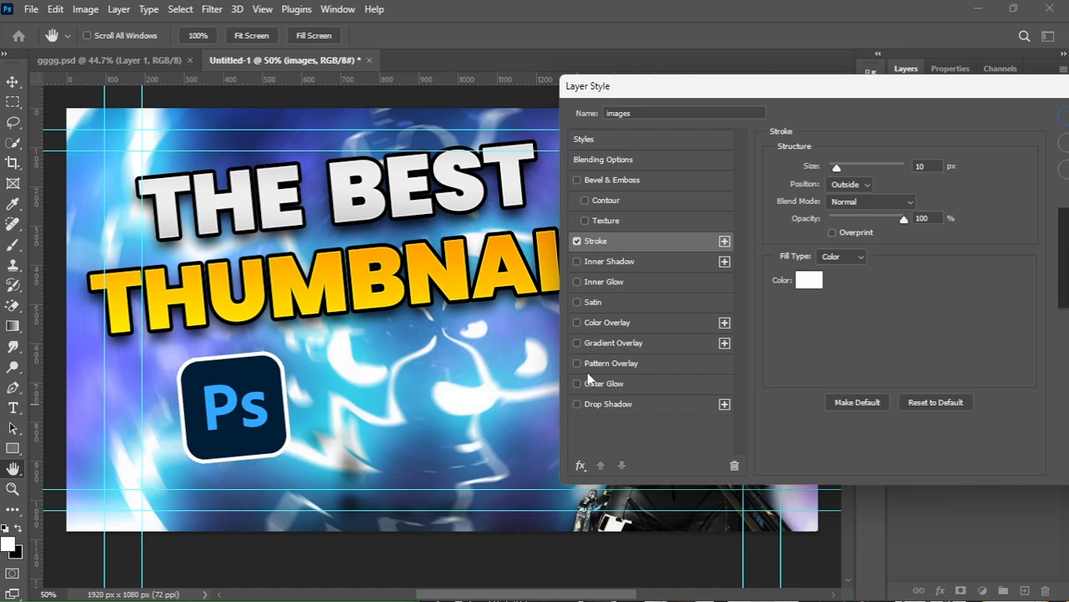
pyautogui.click(577, 384)
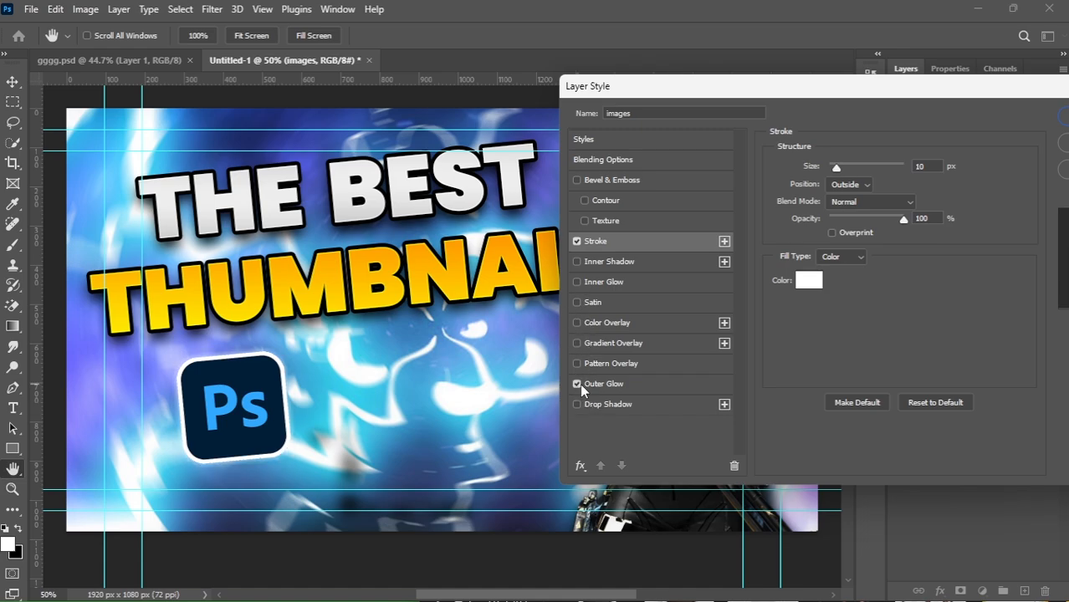
pyautogui.click(597, 385)
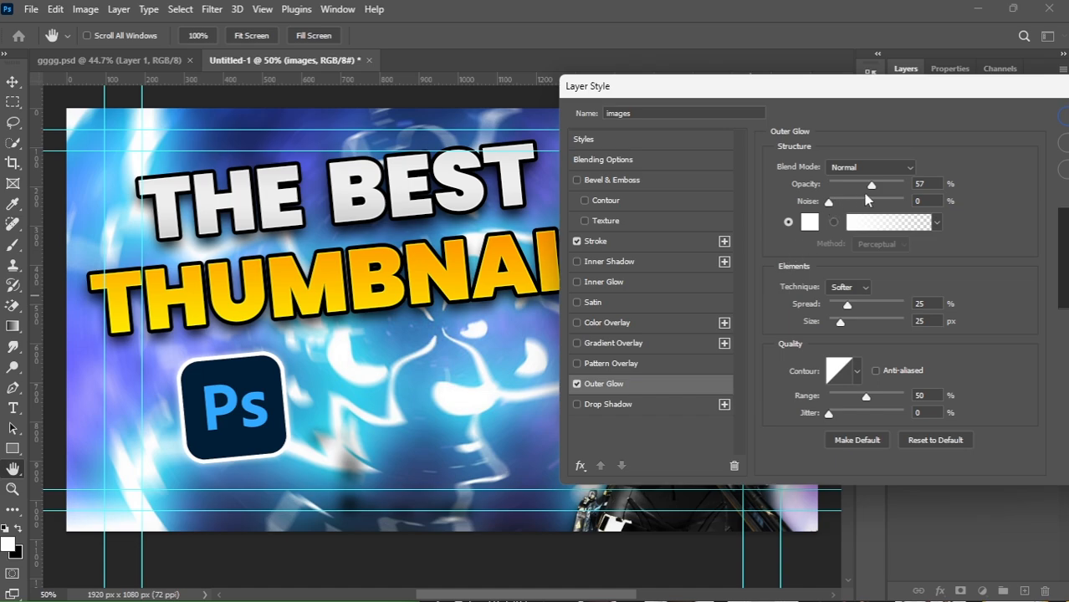
pyautogui.moveTo(871, 185); pyautogui.dragTo(876, 184)
pyautogui.moveTo(849, 309)
pyautogui.mouseDown()
pyautogui.moveTo(871, 308)
pyautogui.moveTo(852, 322)
pyautogui.moveTo(850, 304)
pyautogui.mouseUp()
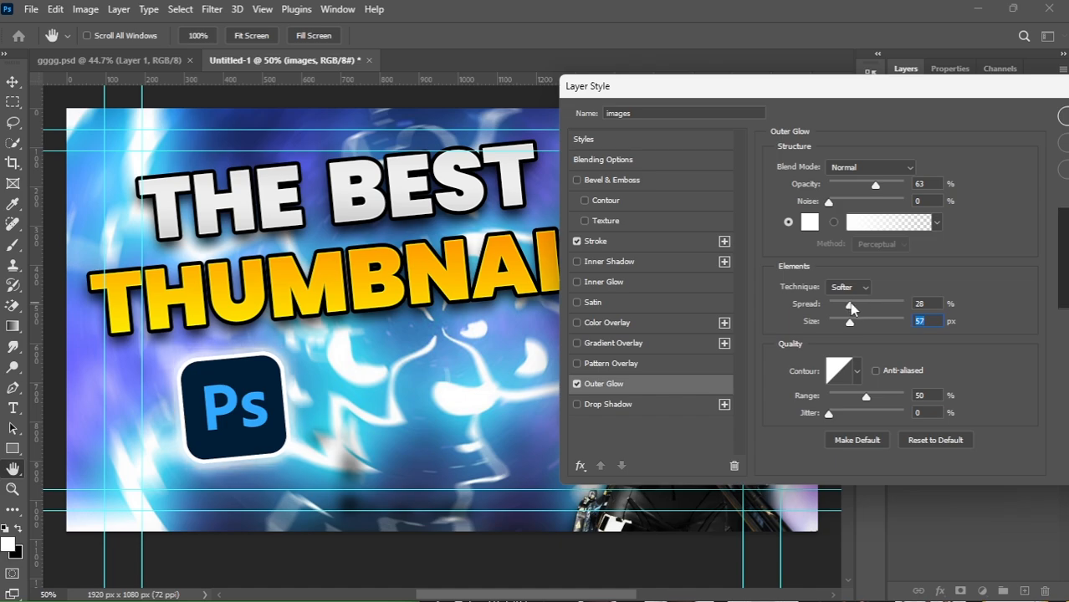
pyautogui.click(1064, 117)
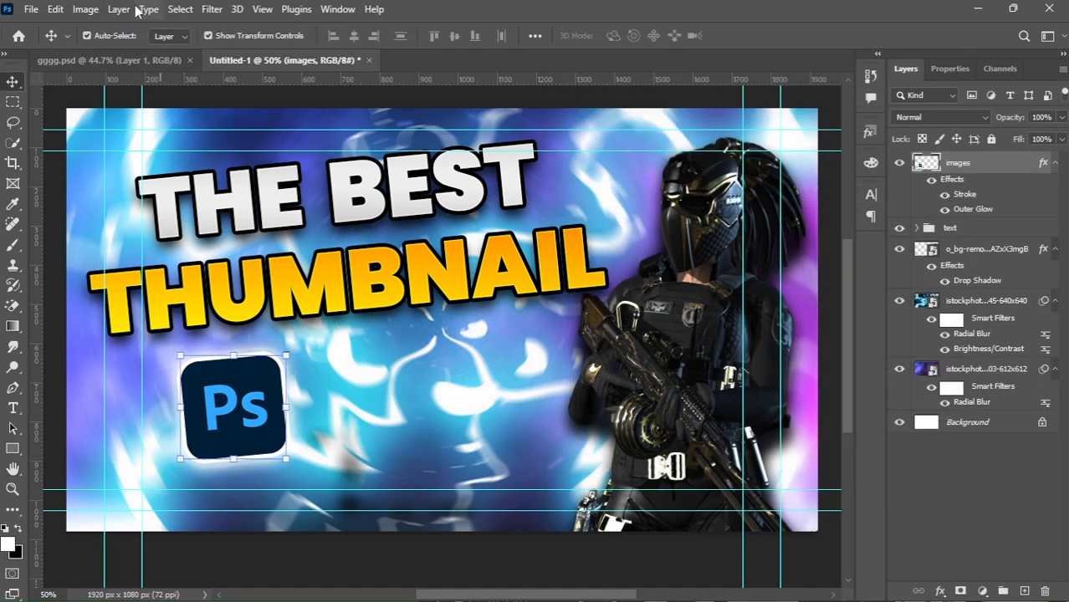
# Apply Brightness/Contrast to the logo layer with brightness 37 and contrast 12.
pyautogui.click(87, 11)
pyautogui.moveTo(109, 52)
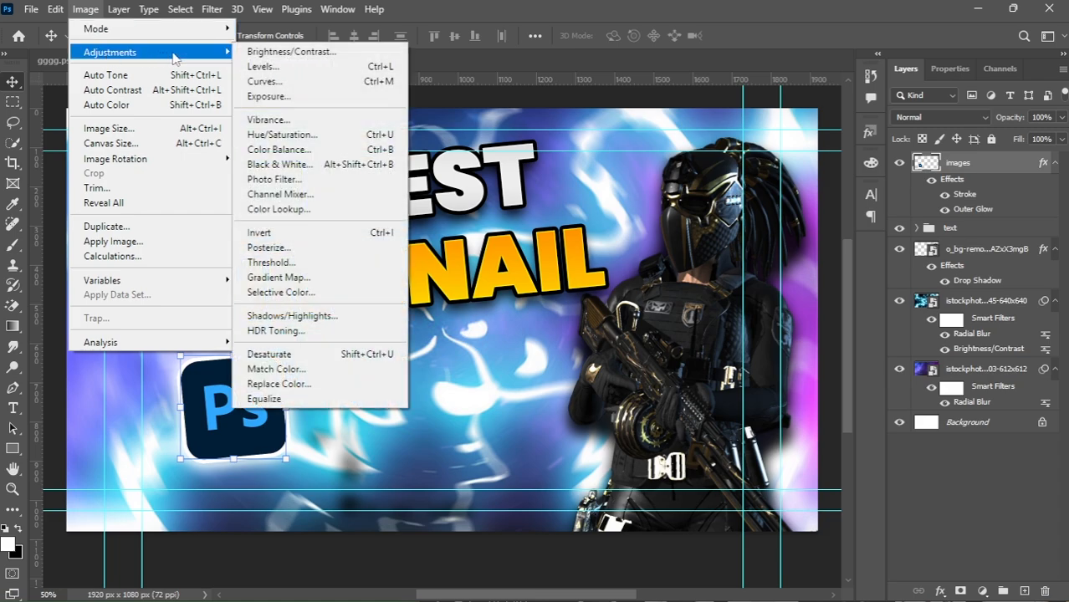
pyautogui.click(272, 50)
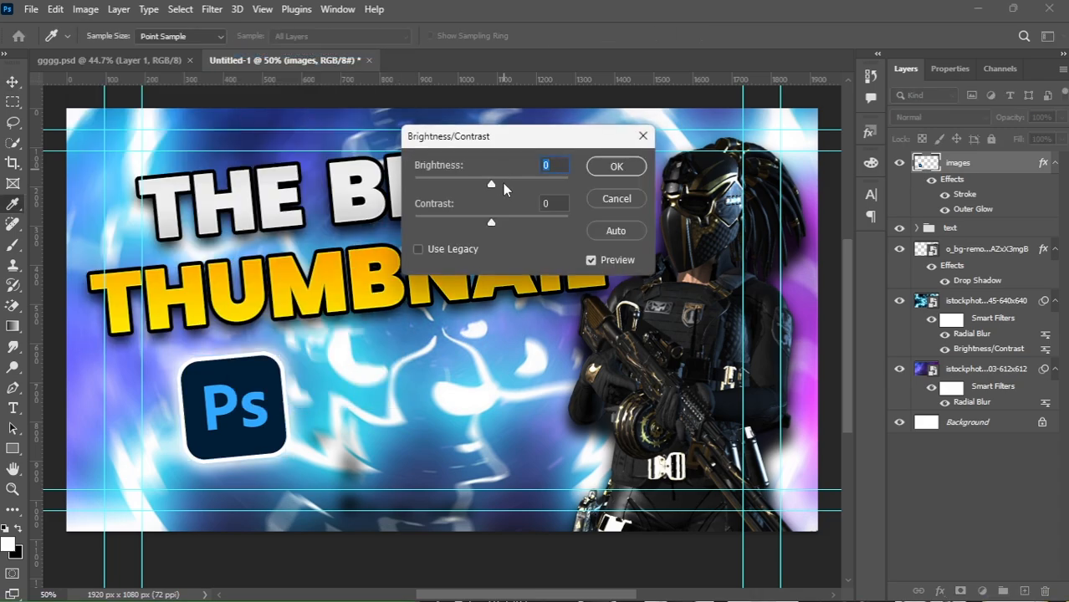
pyautogui.moveTo(502, 183)
pyautogui.mouseDown()
pyautogui.moveTo(522, 183)
pyautogui.moveTo(508, 225)
pyautogui.moveTo(475, 223)
pyautogui.moveTo(501, 227)
pyautogui.mouseUp()
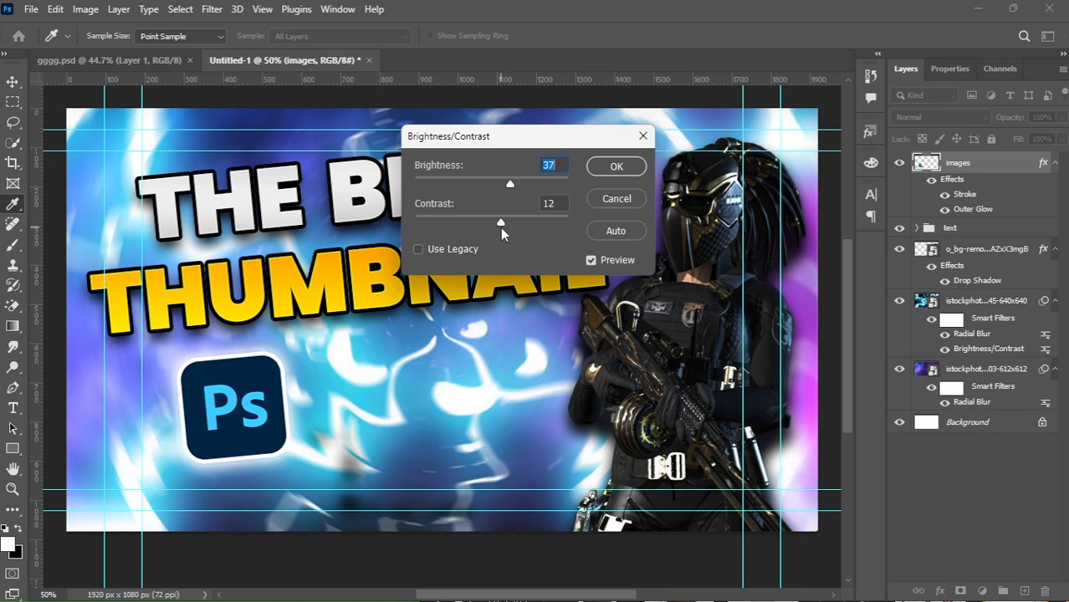
pyautogui.click(625, 165)
pyautogui.press('v')
pyautogui.click(430, 412)
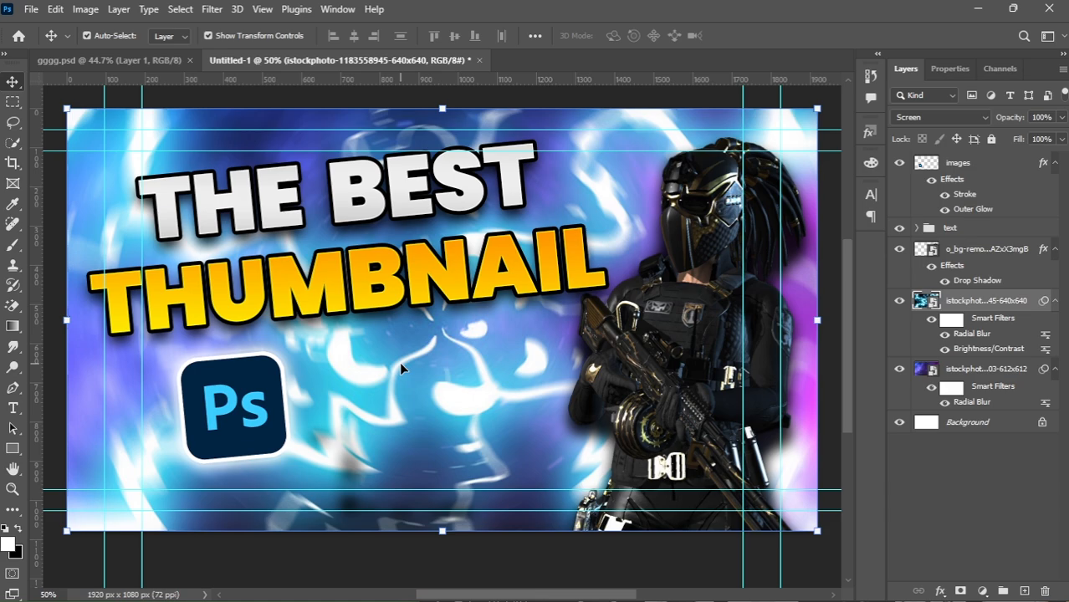
pyautogui.click(37, 11)
pyautogui.moveTo(107, 256)
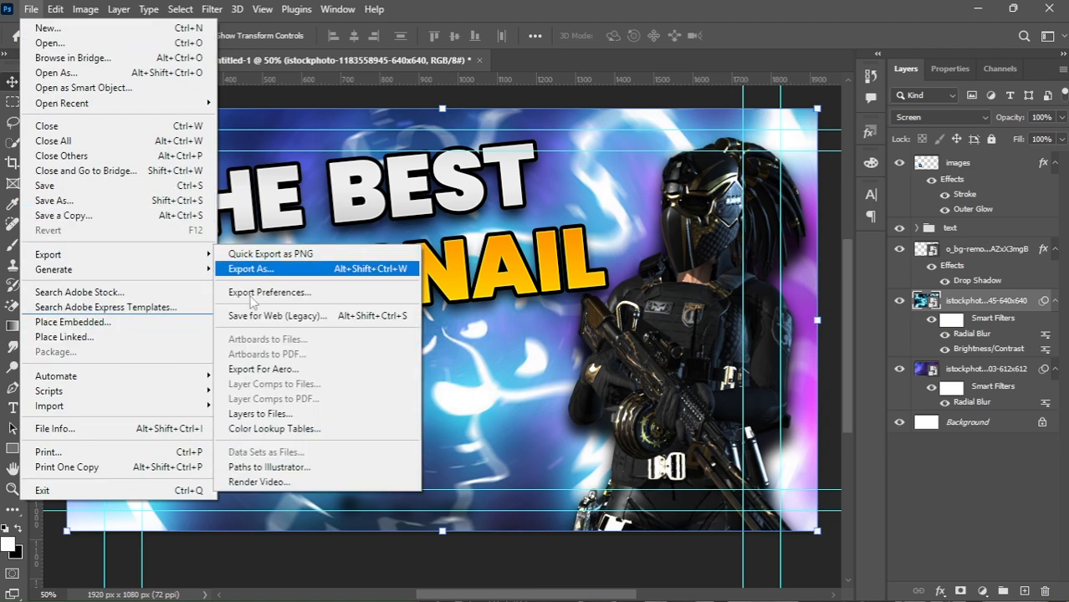
pyautogui.click(605, 123)
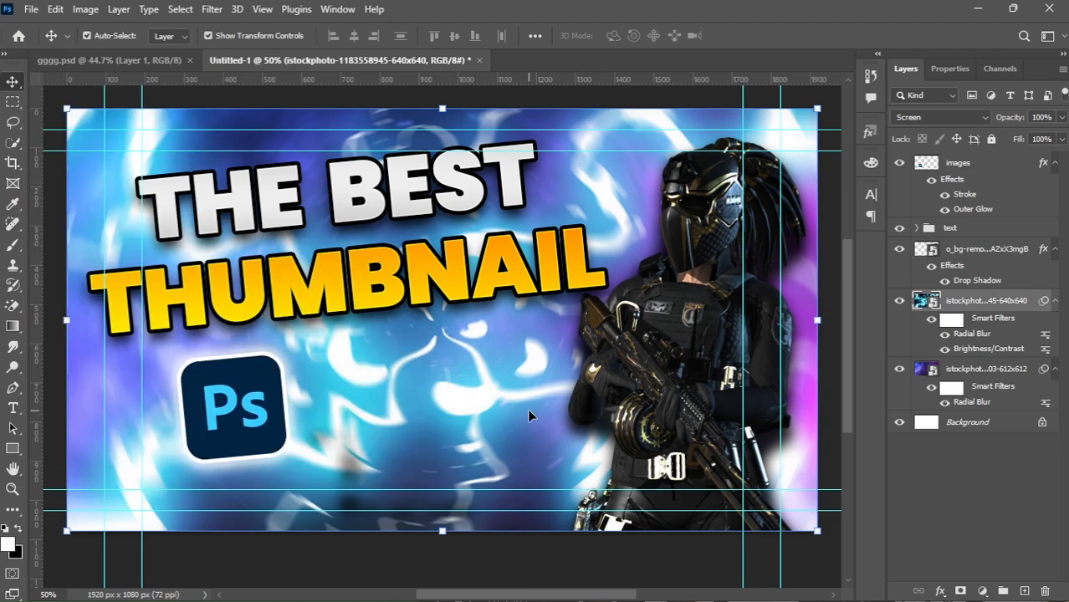